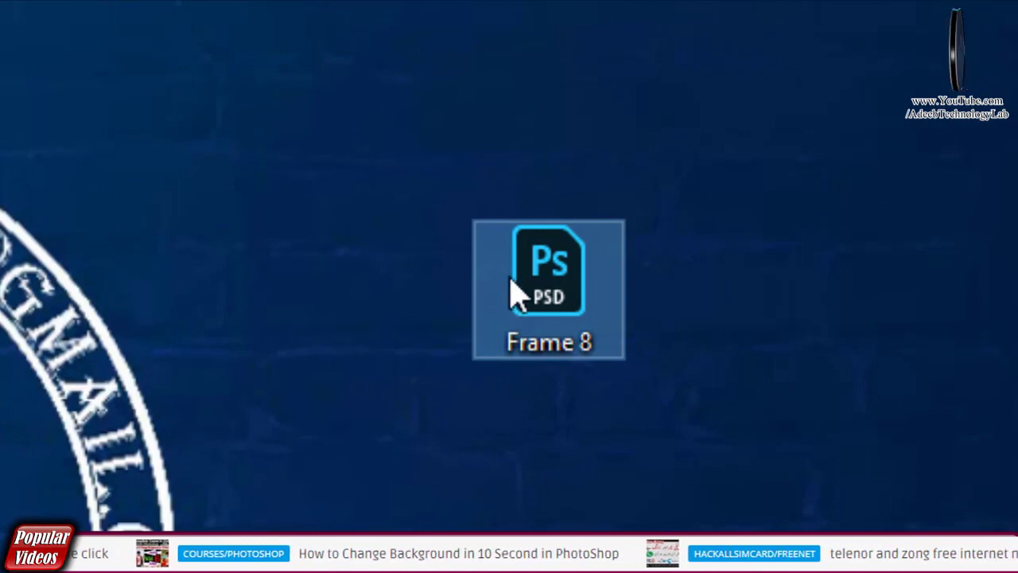
# Step: Open Frame 8.psd in Photoshop and fit the whole template on screen
pyautogui.rightClick(514, 288)
pyautogui.click(532, 274)
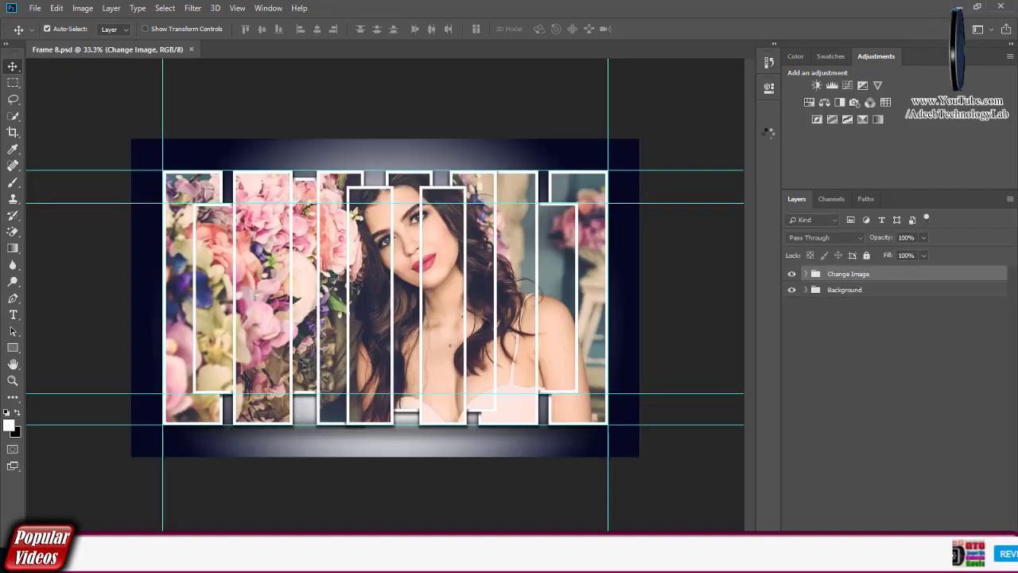
pyautogui.hotkey('ctrl', '0')
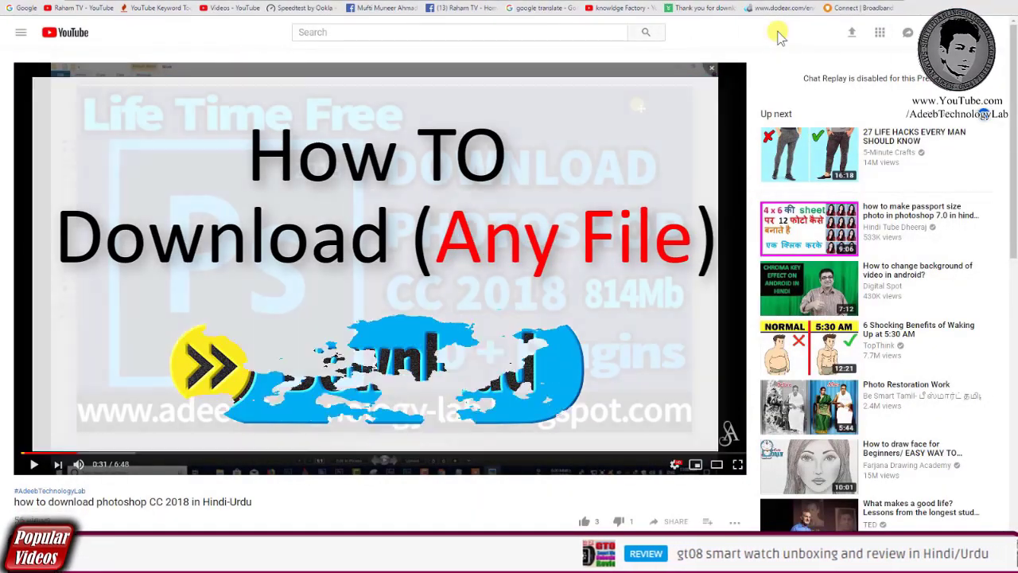
# Step: Expand the YouTube video's full description and follow its kudoflow download link
pyautogui.scroll(-3, 778, 35)
pyautogui.scroll(-2, 796, 268)
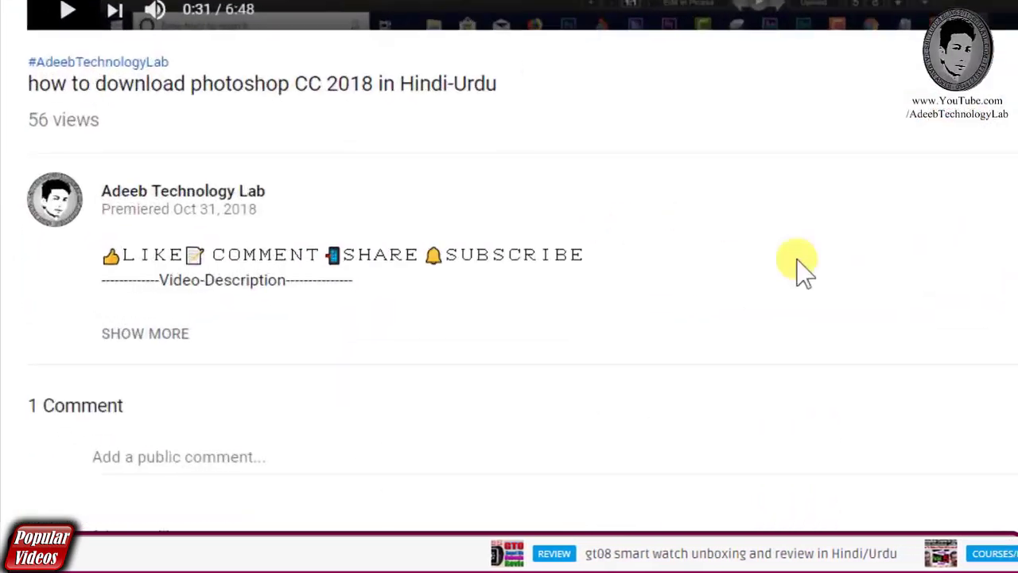
pyautogui.moveTo(278, 275); pyautogui.dragTo(497, 275)
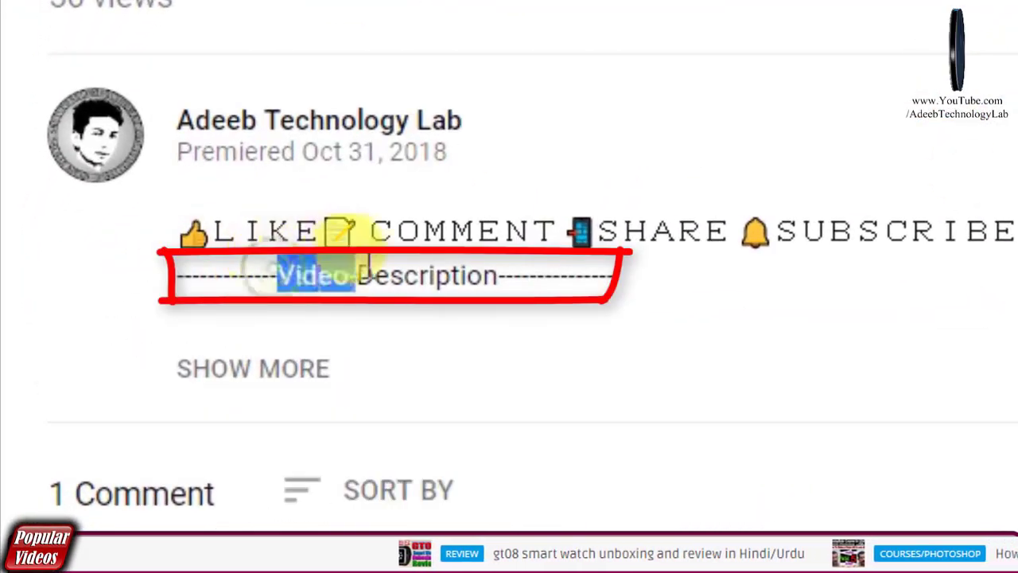
pyautogui.click(446, 398)
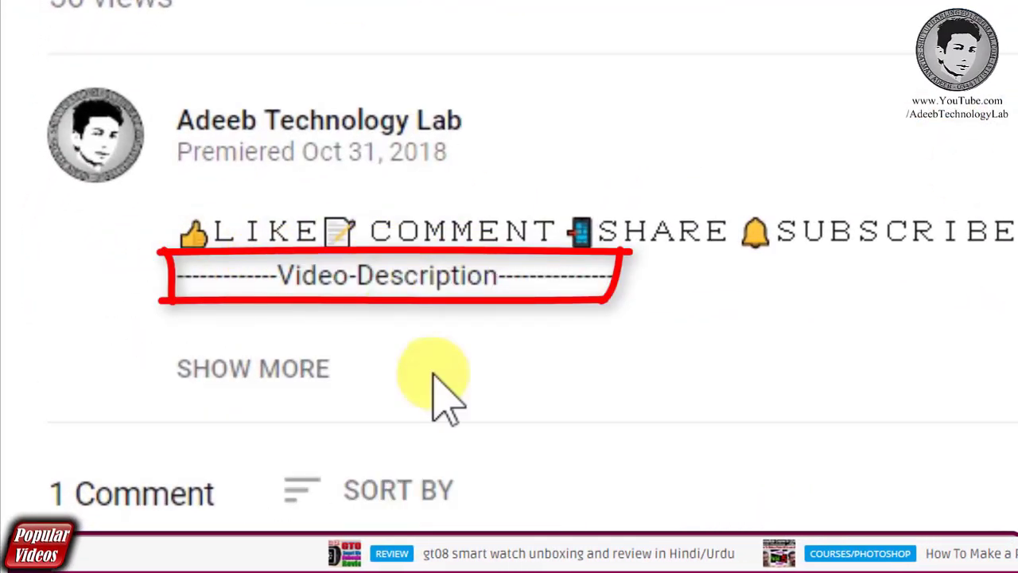
pyautogui.click(283, 368)
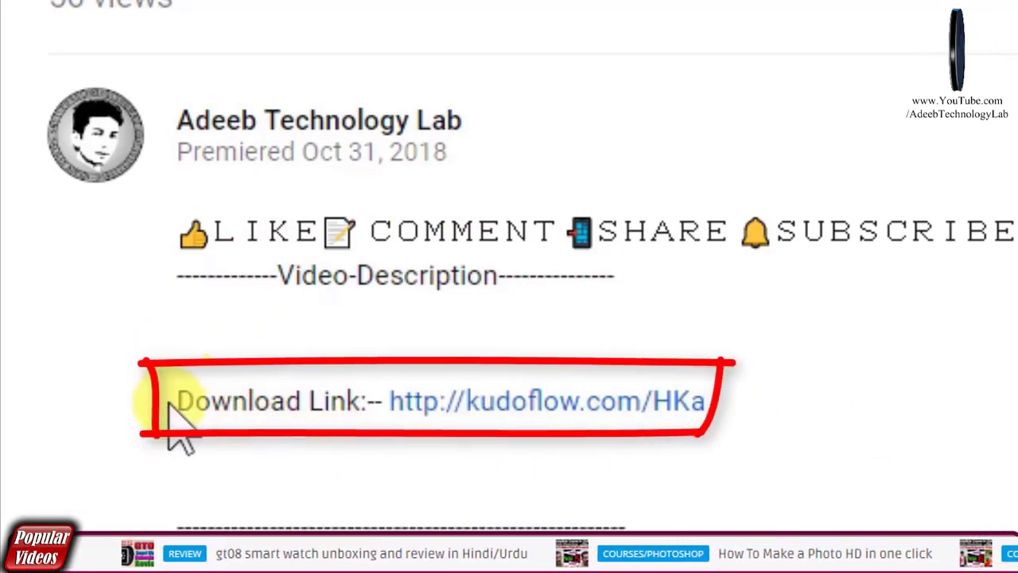
pyautogui.moveTo(177, 401); pyautogui.dragTo(383, 401)
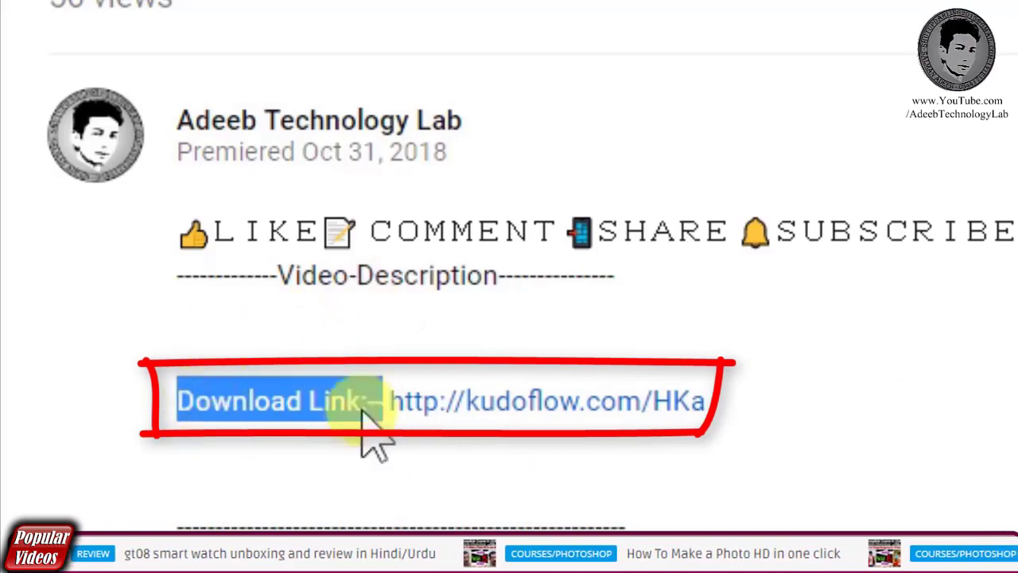
pyautogui.click(518, 477)
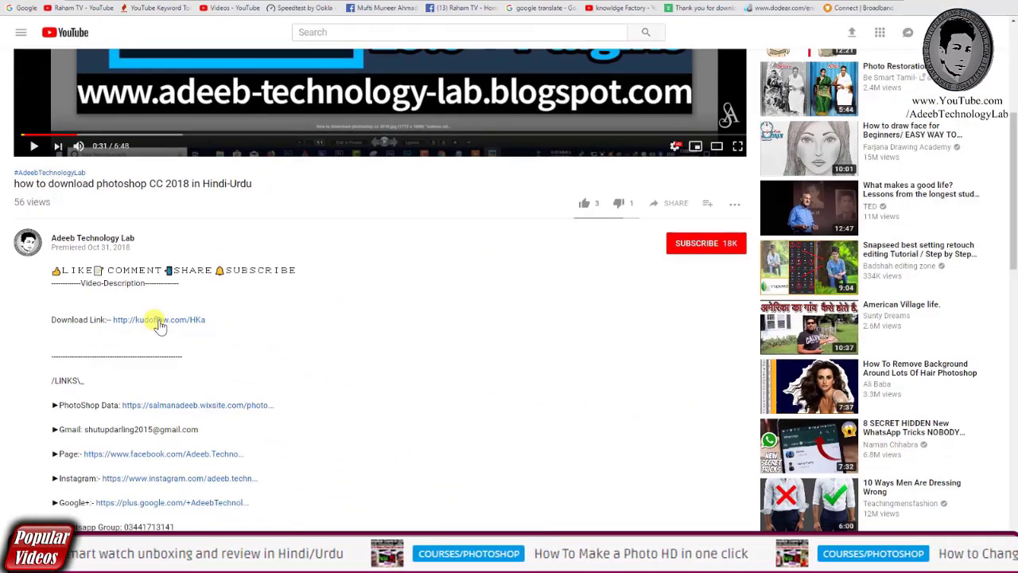
pyautogui.click(328, 358)
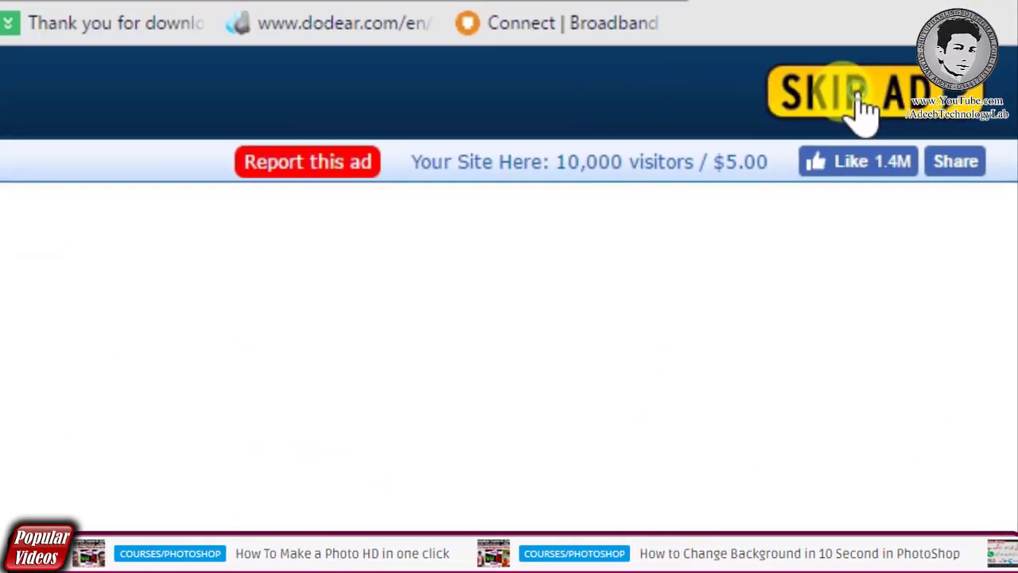
# Step: Skip the ad and open the Download PSD Templates link beside Frame 3.jpg
pyautogui.click(864, 91)
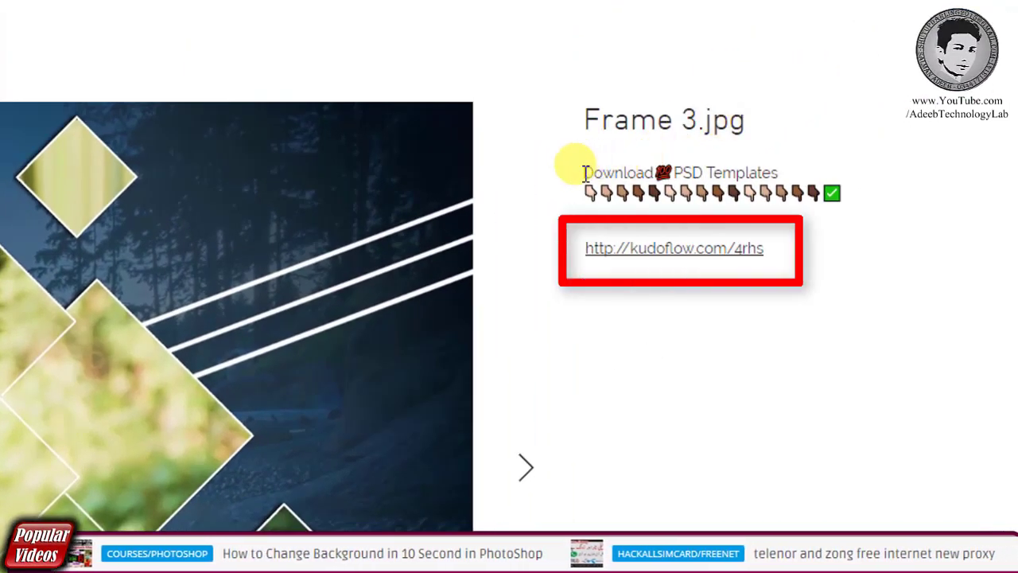
pyautogui.moveTo(580, 165)
pyautogui.mouseDown()
pyautogui.moveTo(750, 170)
pyautogui.moveTo(798, 191)
pyautogui.mouseUp()
pyautogui.click(701, 192)
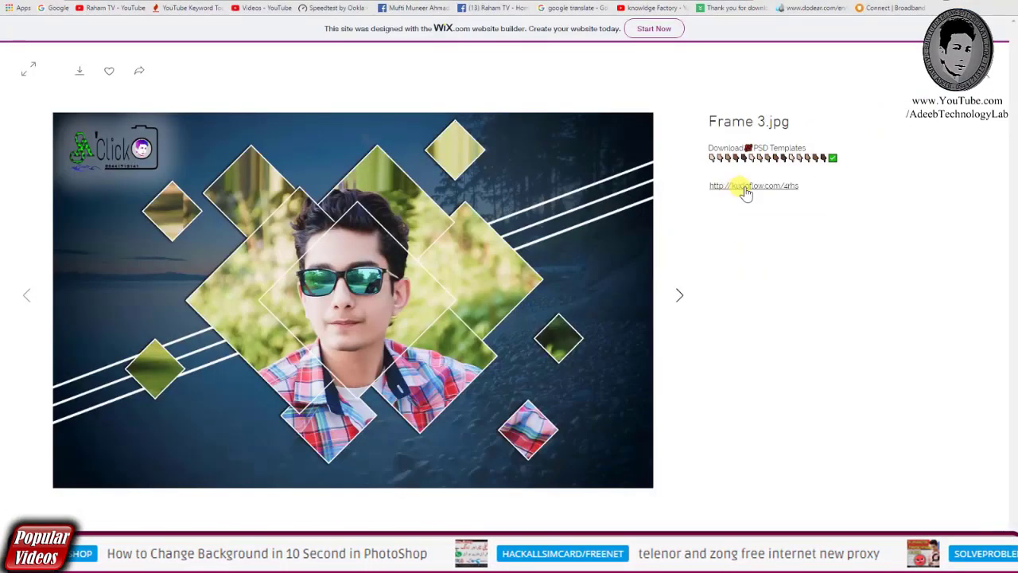
pyautogui.click(751, 189)
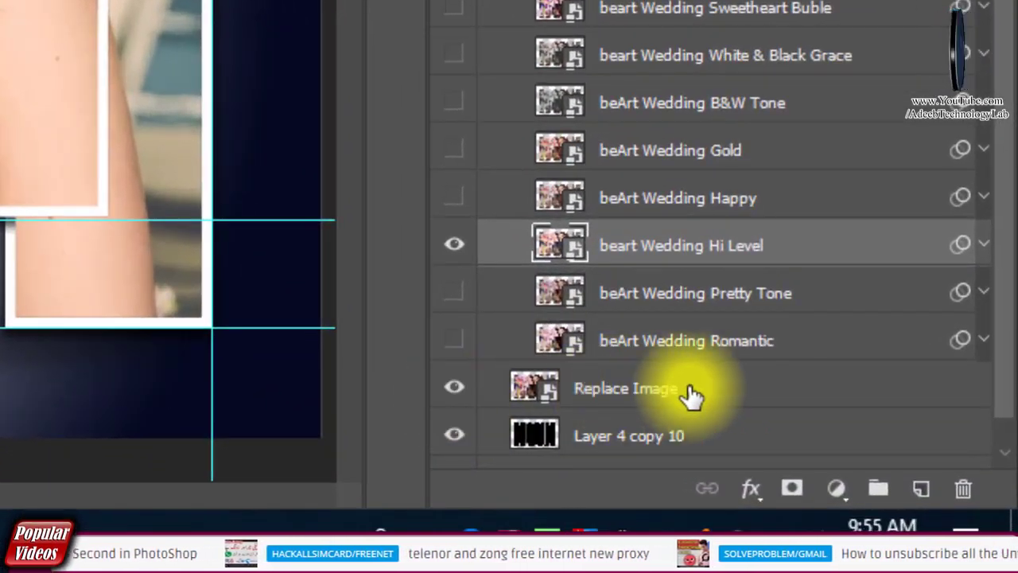
# Step: Open the Replace Image smart object and delete its Layer 5 sample photo
pyautogui.click(727, 390)
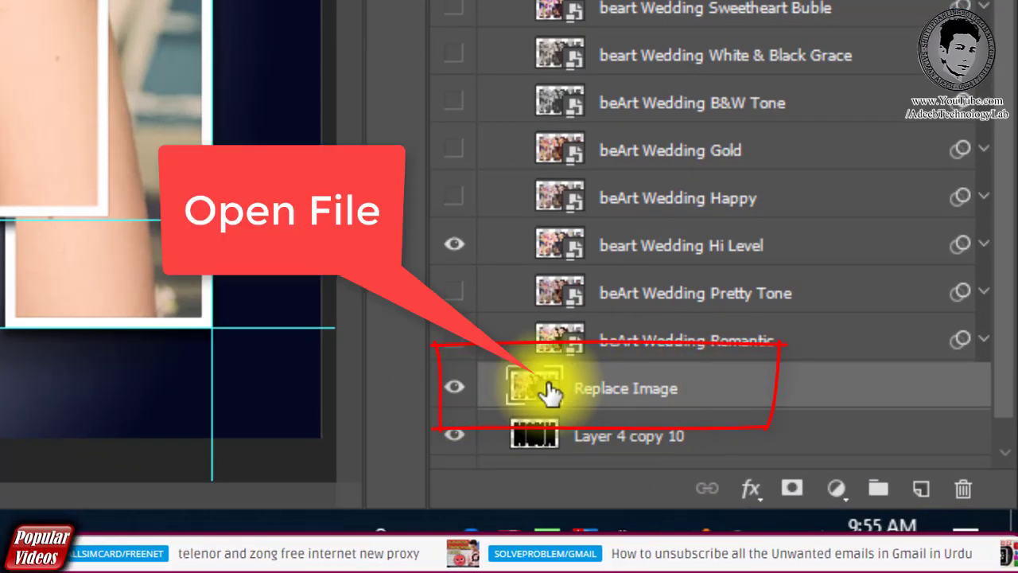
pyautogui.doubleClick(547, 390)
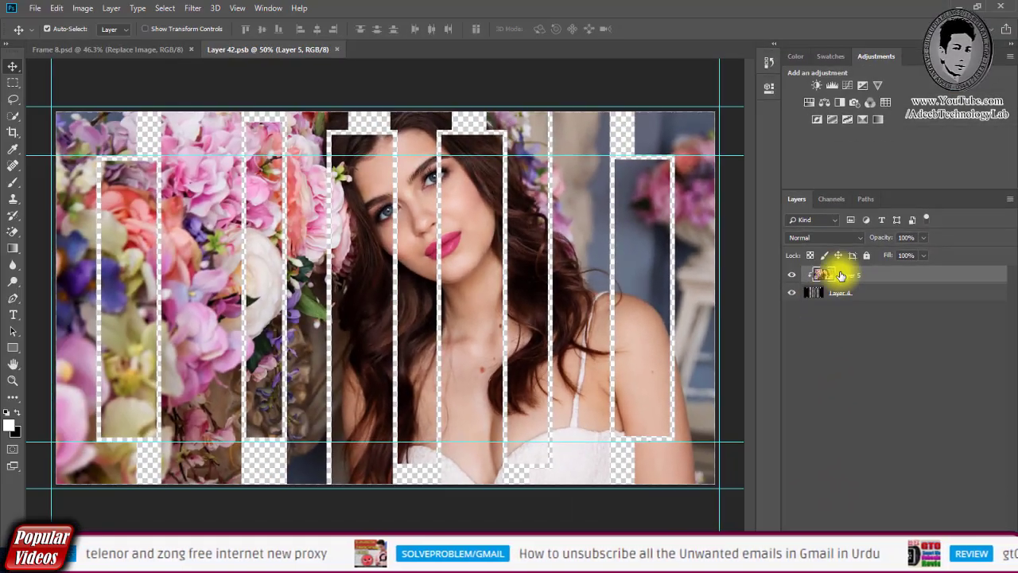
pyautogui.click(793, 277)
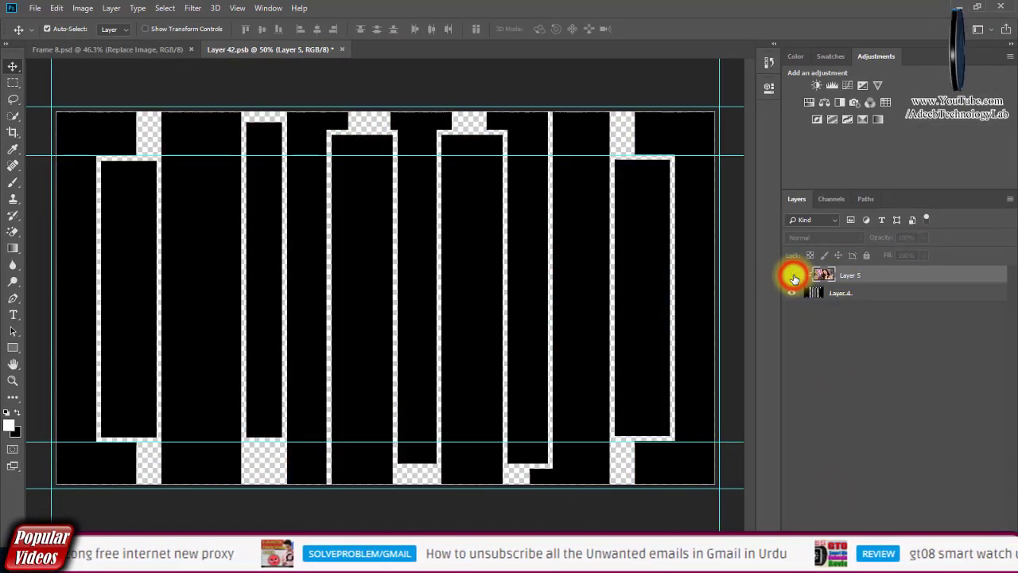
pyautogui.click(793, 276)
pyautogui.moveTo(835, 278); pyautogui.dragTo(970, 434)
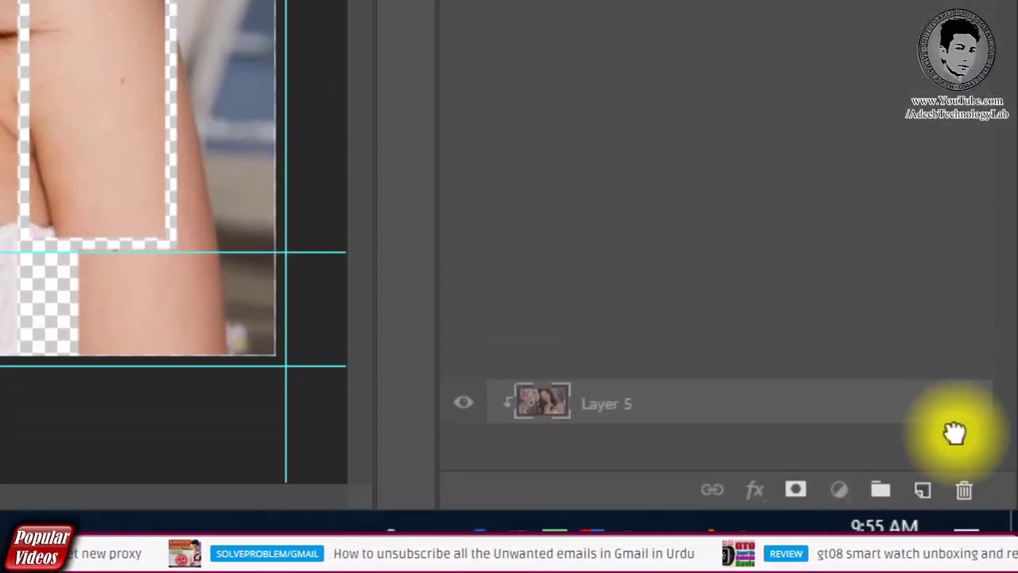
pyautogui.moveTo(881, 378); pyautogui.dragTo(966, 490)
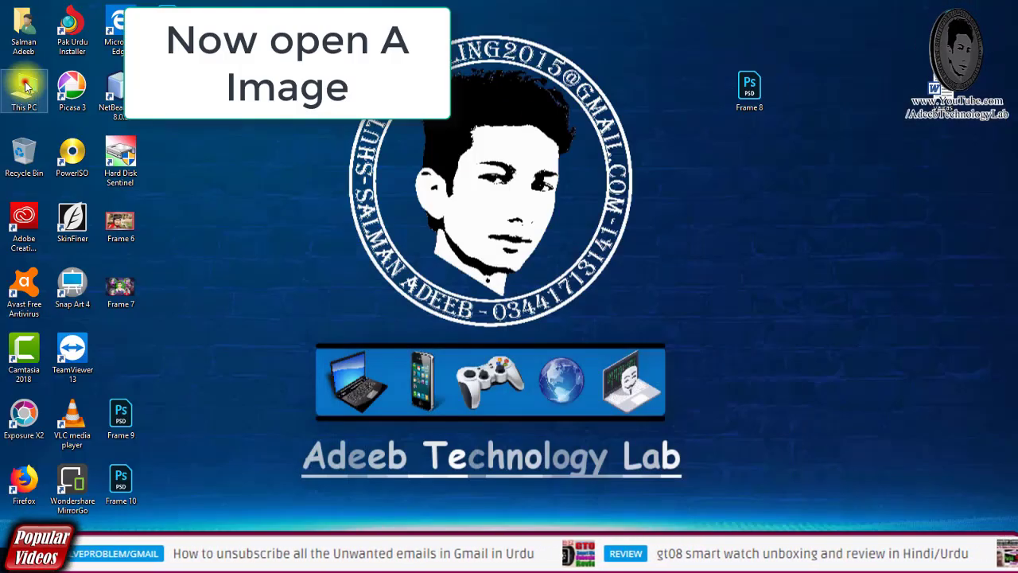
# Step: Browse to the E: drive's DSLR photo folder and drag DSC_0299 into Photoshop
pyautogui.doubleClick(26, 86)
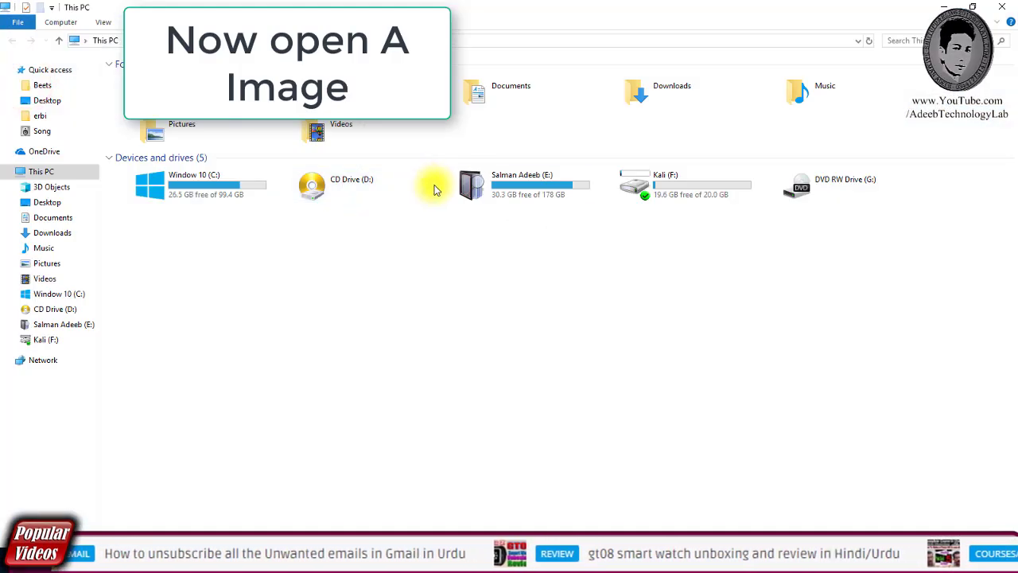
pyautogui.click(489, 188)
pyautogui.doubleClick(488, 188)
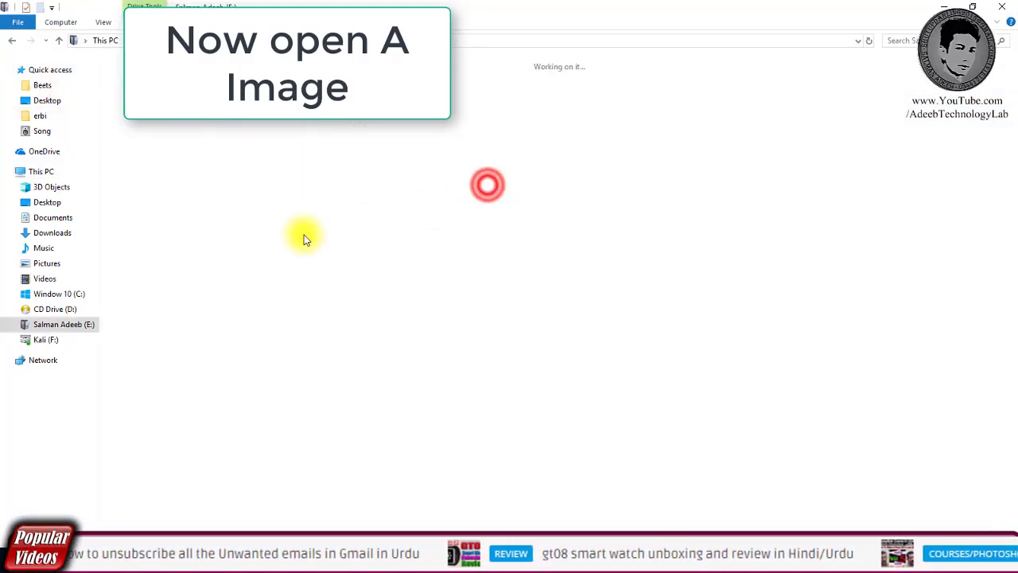
pyautogui.doubleClick(272, 208)
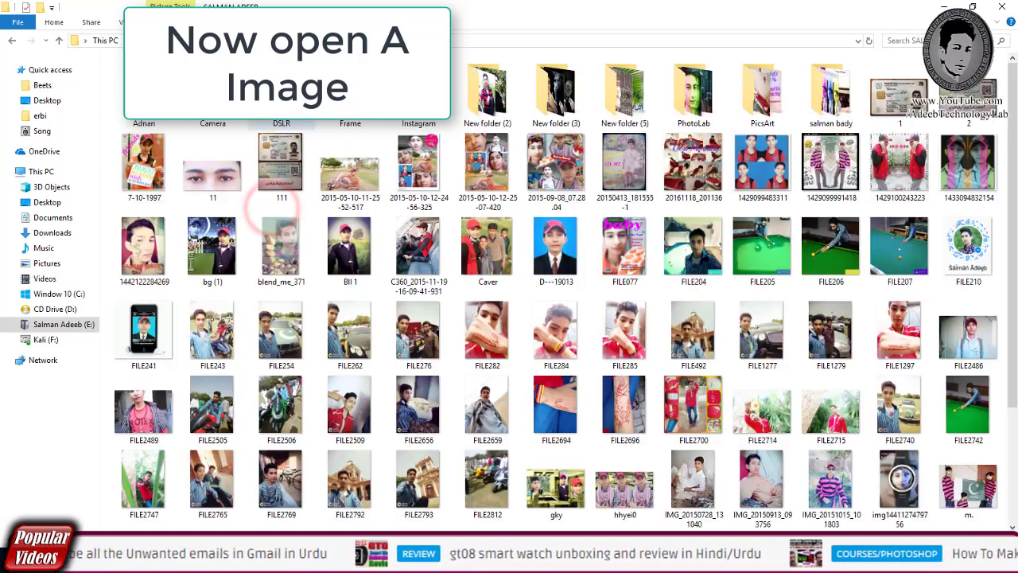
pyautogui.doubleClick(282, 96)
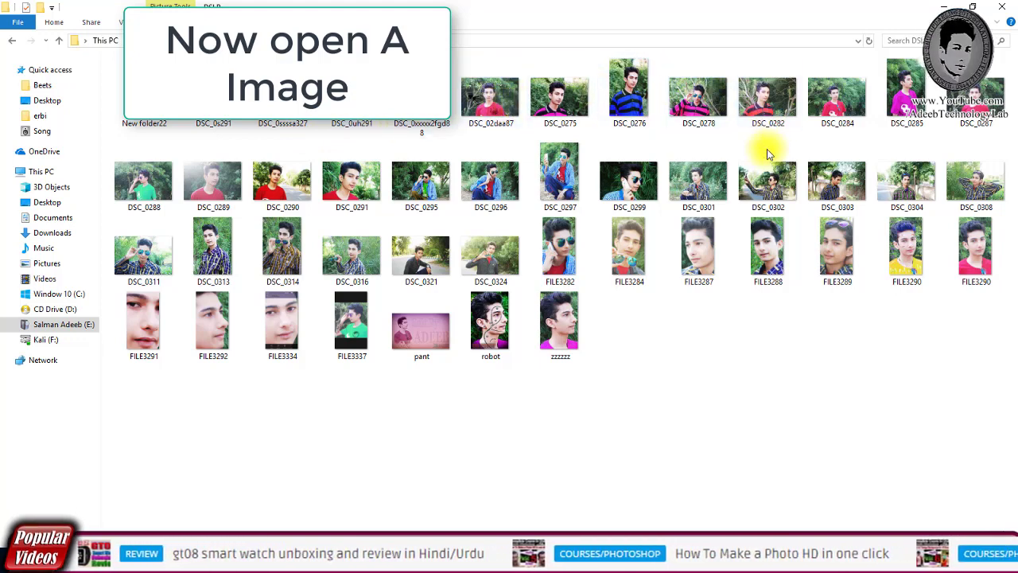
pyautogui.moveTo(626, 181)
pyautogui.mouseDown()
pyautogui.moveTo(356, 521)
pyautogui.moveTo(370, 386)
pyautogui.mouseUp()
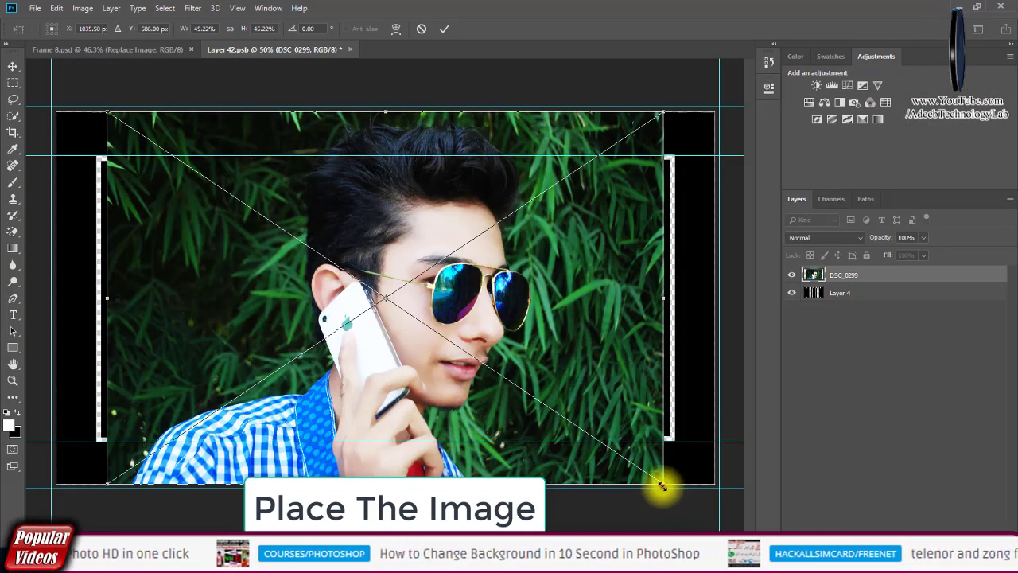
# Step: Scale the placed DSC_0299 photo up to about 54% and commit it
pyautogui.moveTo(662, 484); pyautogui.dragTo(721, 517)
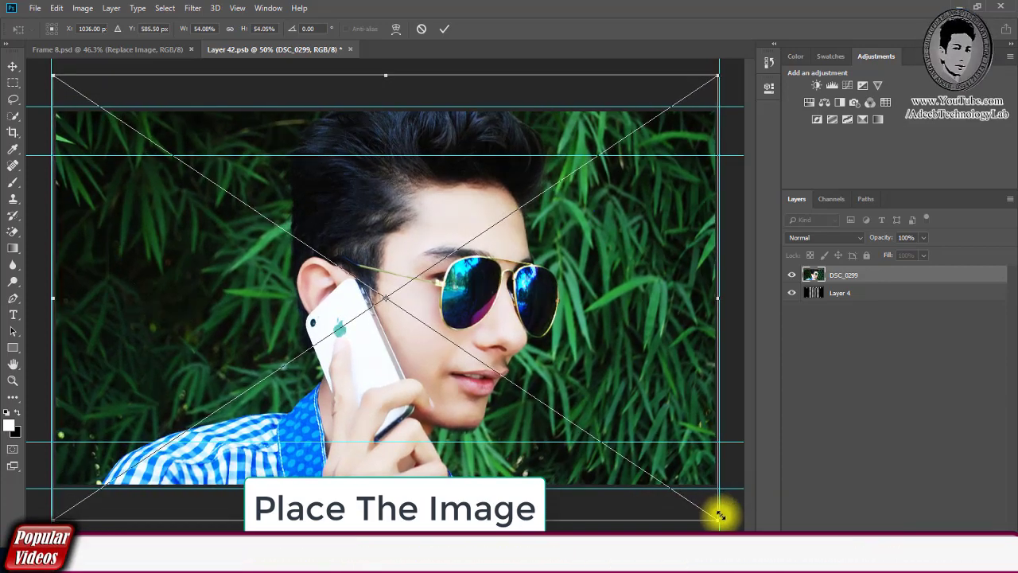
pyautogui.press('Return')
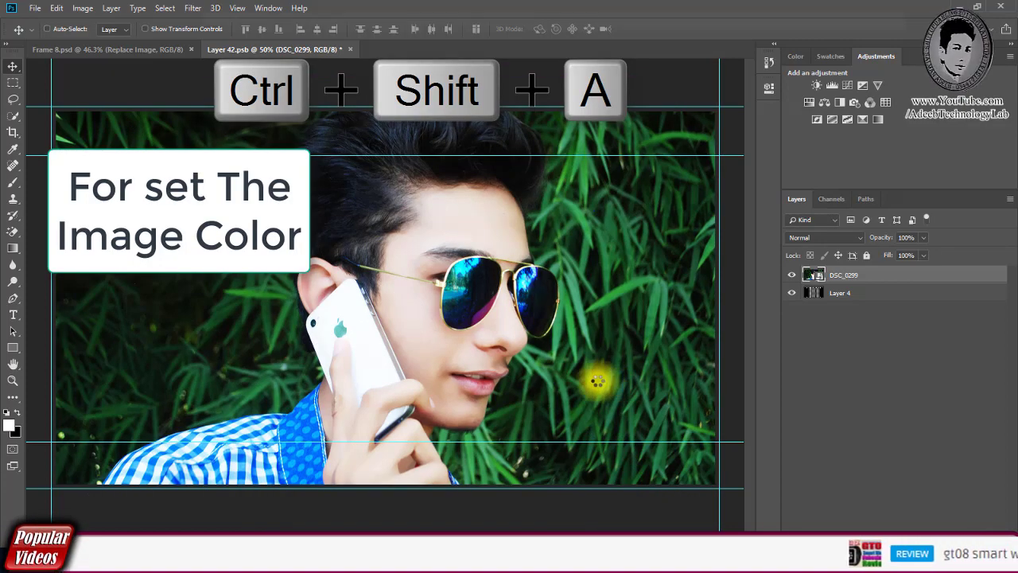
pyautogui.hotkey('ctrl', 'shift', 'a')
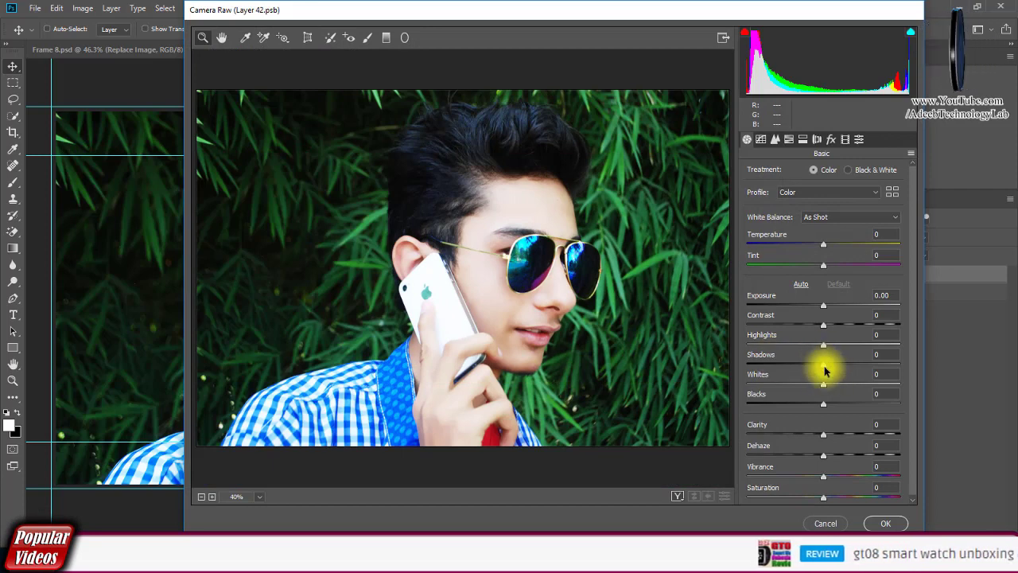
# Step: Apply a Camera Raw filter with Exposure +0.15, Whites -76 and Contrast +11
pyautogui.moveTo(798, 388); pyautogui.dragTo(771, 389)
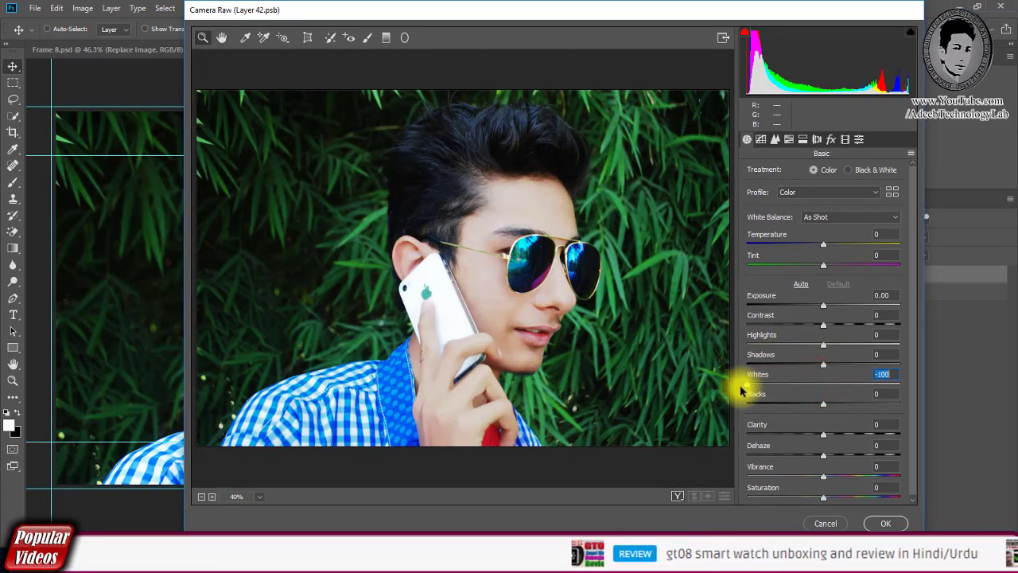
pyautogui.moveTo(768, 392)
pyautogui.mouseDown()
pyautogui.moveTo(909, 387)
pyautogui.moveTo(773, 390)
pyautogui.mouseUp()
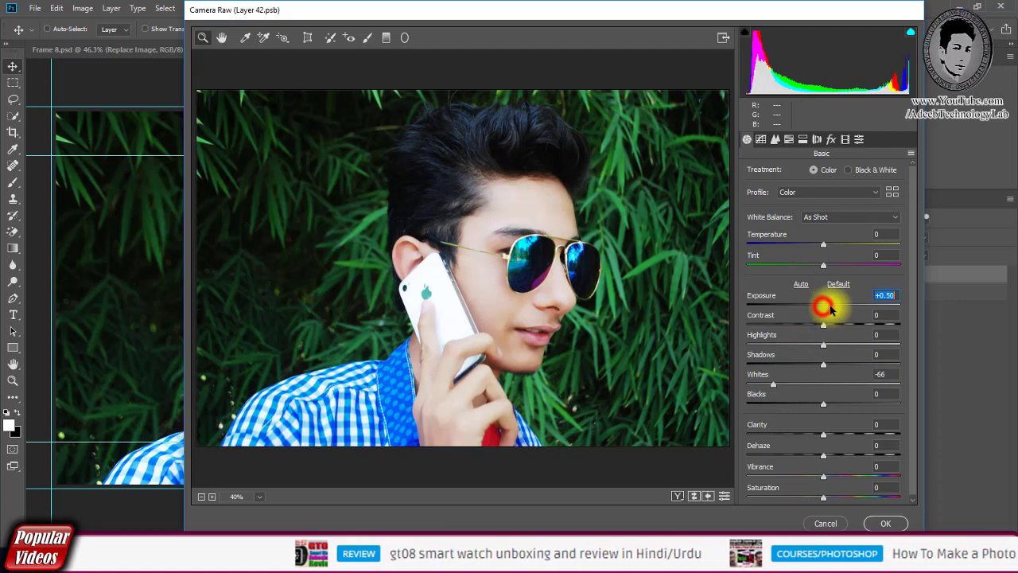
pyautogui.moveTo(830, 309); pyautogui.dragTo(823, 299)
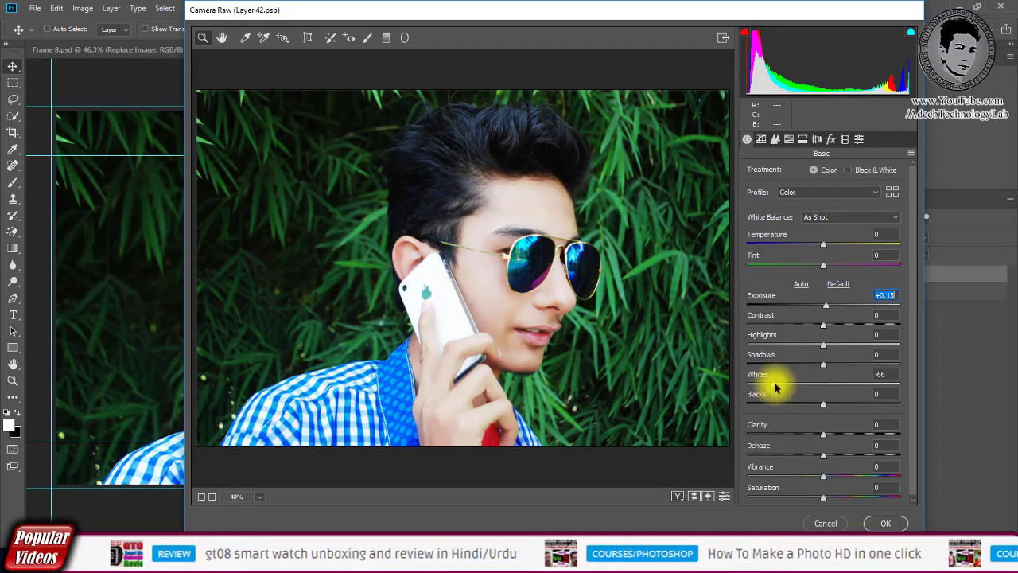
pyautogui.moveTo(776, 387); pyautogui.dragTo(765, 385)
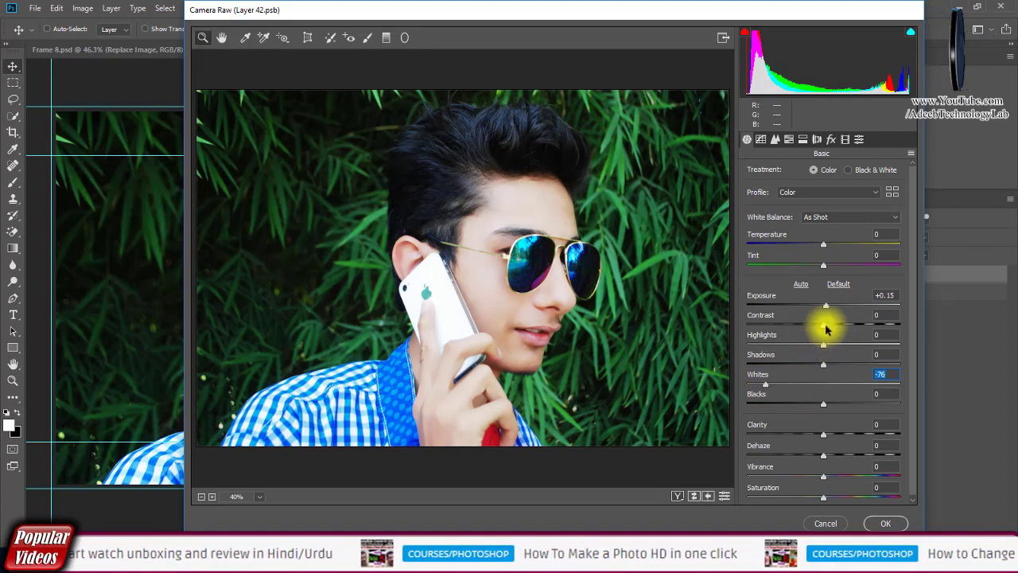
pyautogui.moveTo(826, 326)
pyautogui.mouseDown()
pyautogui.moveTo(855, 324)
pyautogui.moveTo(834, 338)
pyautogui.moveTo(843, 338)
pyautogui.mouseUp()
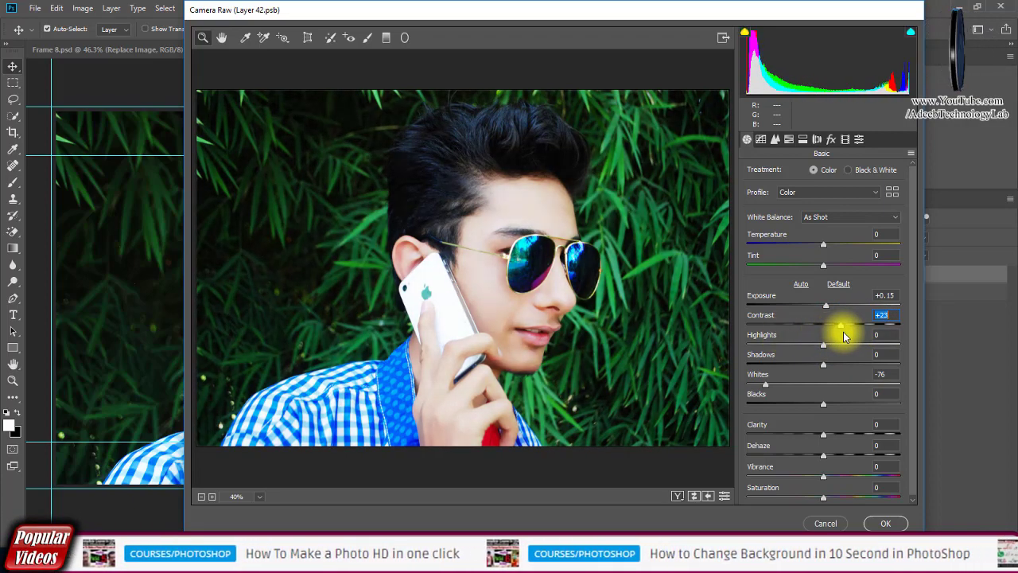
pyautogui.click(885, 523)
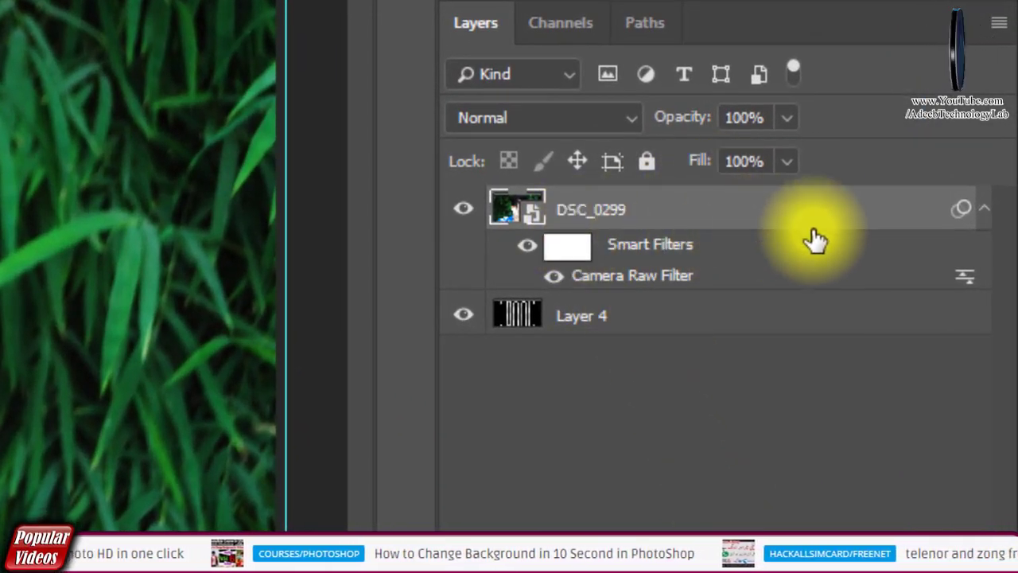
# Step: Clip DSC_0299 to Layer 4's strips and shift it sideways to frame the face
pyautogui.click(984, 208)
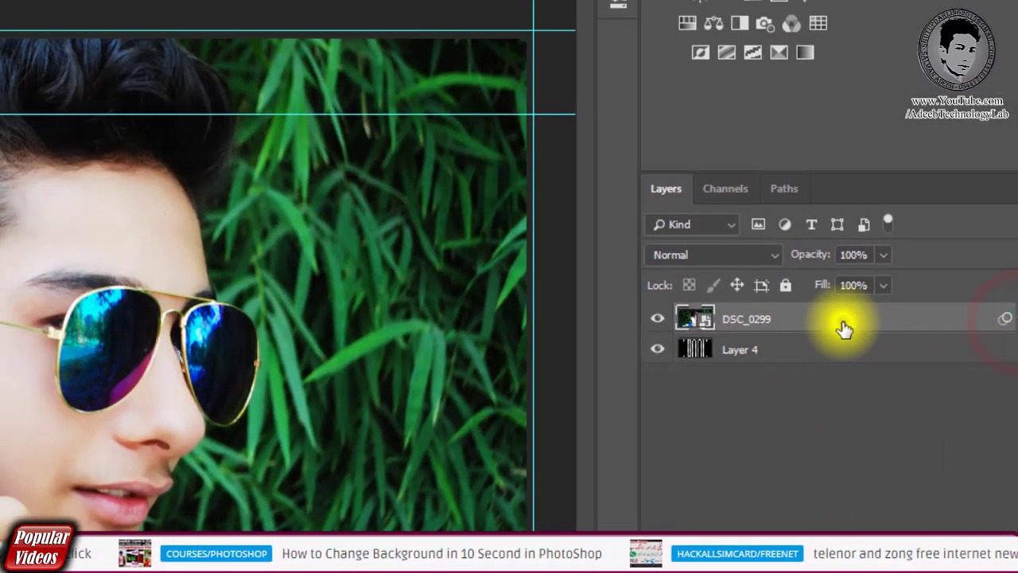
pyautogui.rightClick(844, 325)
pyautogui.click(680, 337)
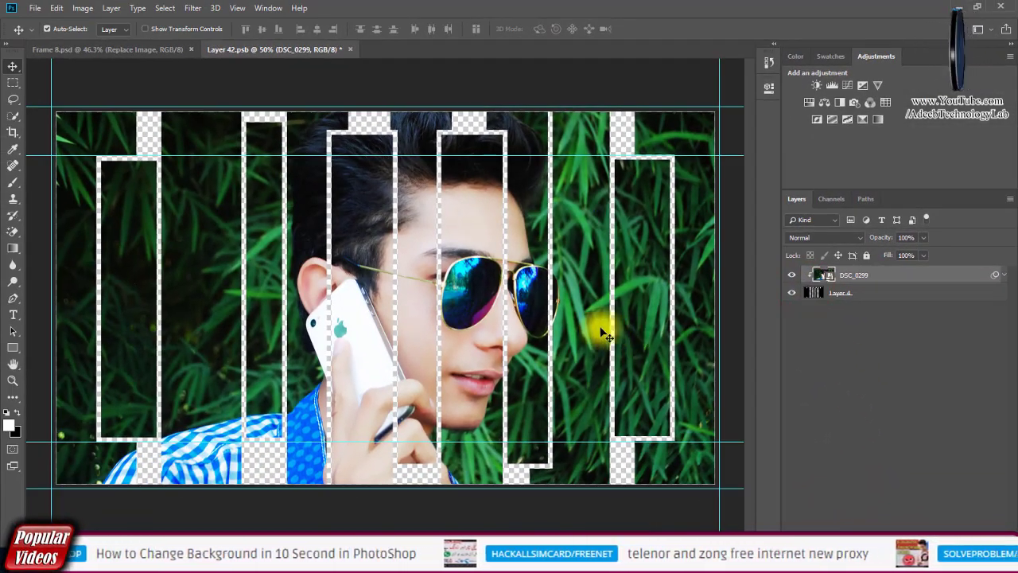
pyautogui.moveTo(588, 340); pyautogui.dragTo(558, 338)
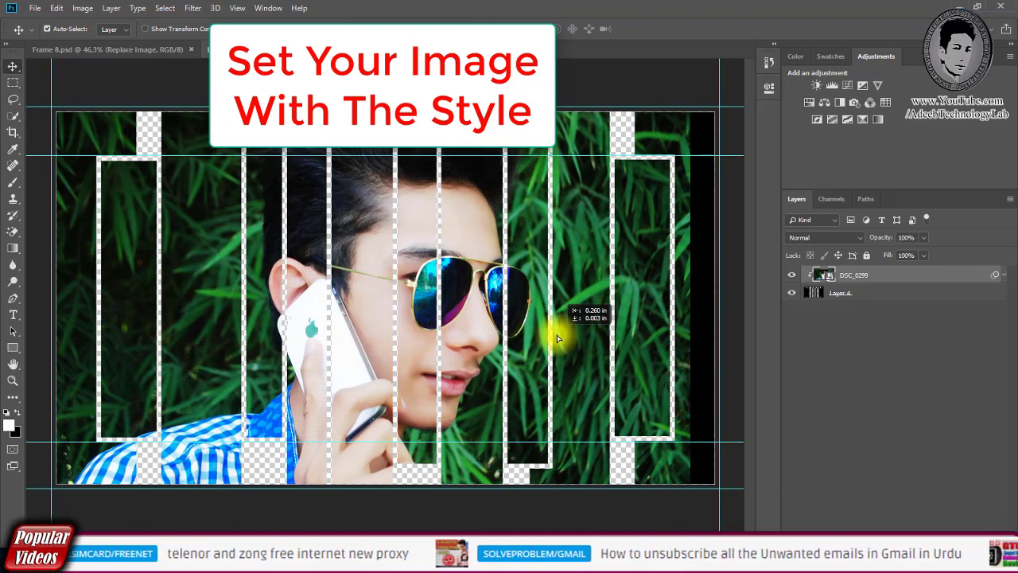
pyautogui.moveTo(558, 339)
pyautogui.mouseDown()
pyautogui.moveTo(566, 337)
pyautogui.moveTo(557, 334)
pyautogui.mouseUp()
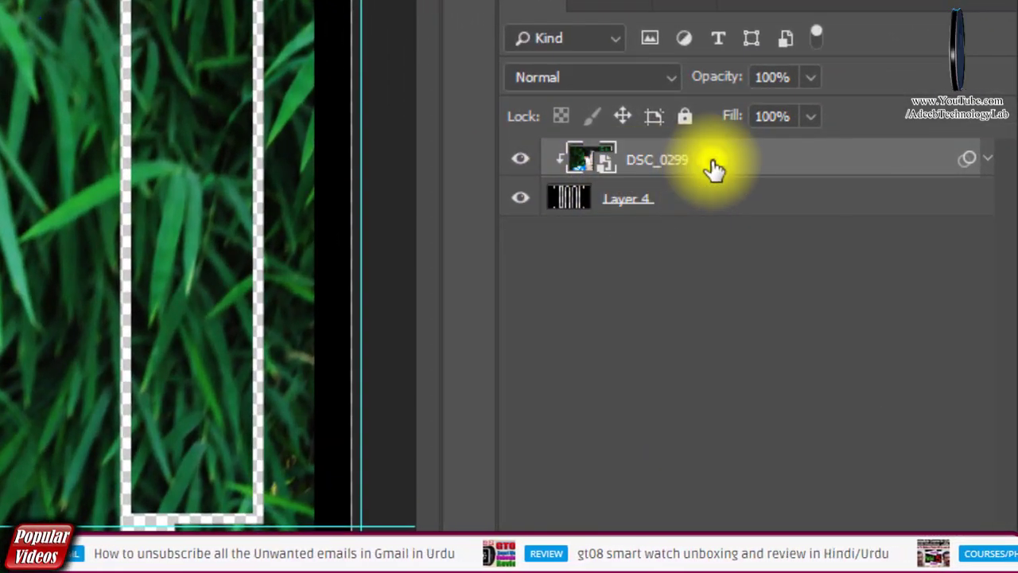
# Step: Release the clipping mask and copy a narrow slice from the photo's right edge
pyautogui.rightClick(713, 167)
pyautogui.click(636, 230)
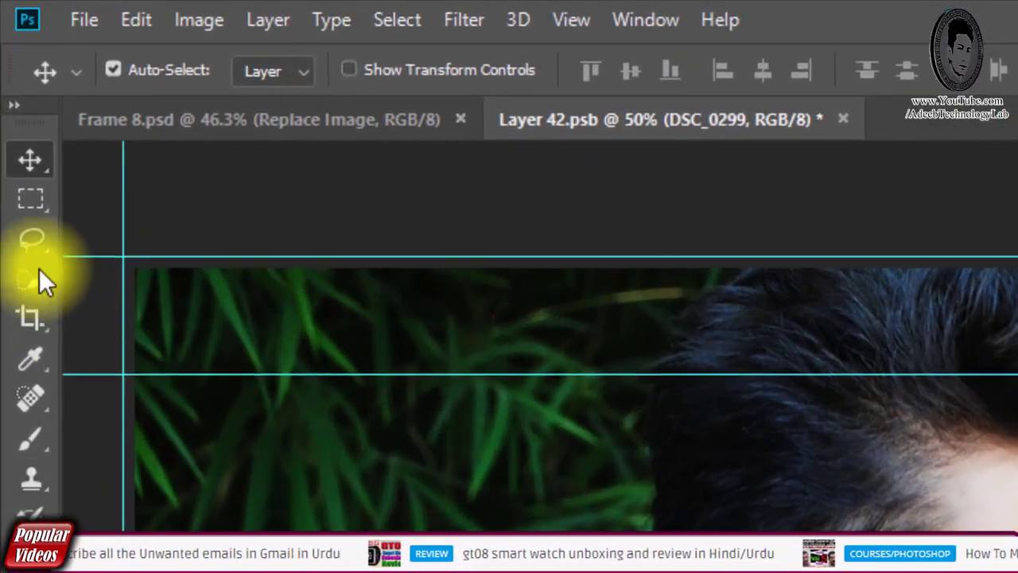
pyautogui.click(13, 82)
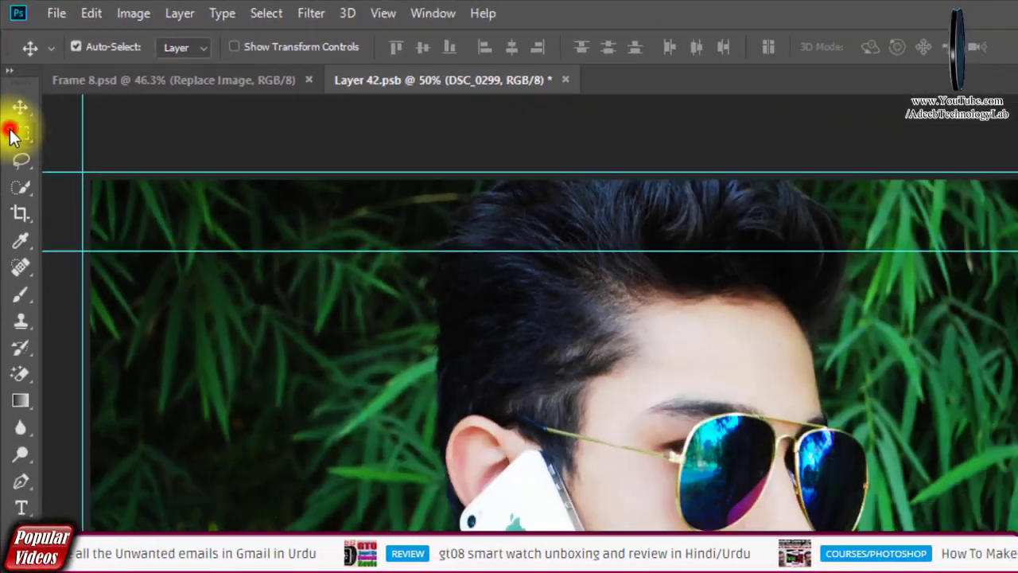
pyautogui.moveTo(719, 90); pyautogui.dragTo(654, 525)
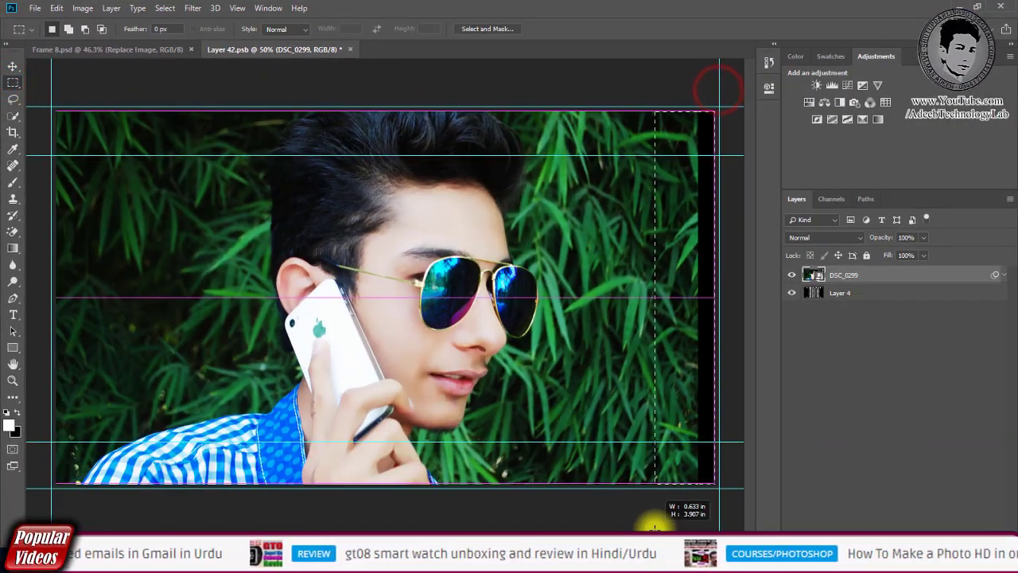
pyautogui.hotkey('ctrl', 'c')
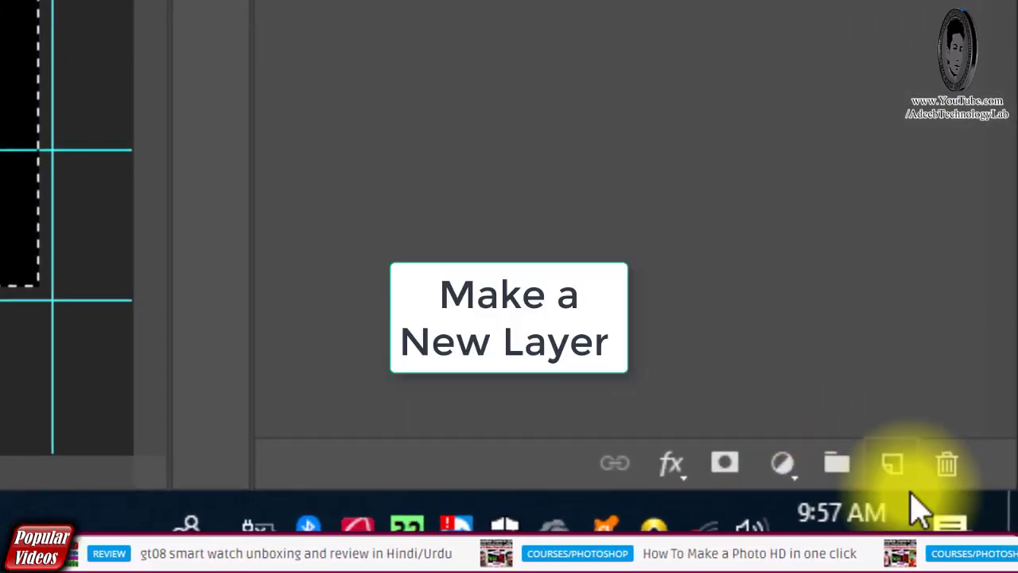
# Step: Paste the slice on a new layer, stretch it over the right gap, and merge down
pyautogui.click(892, 463)
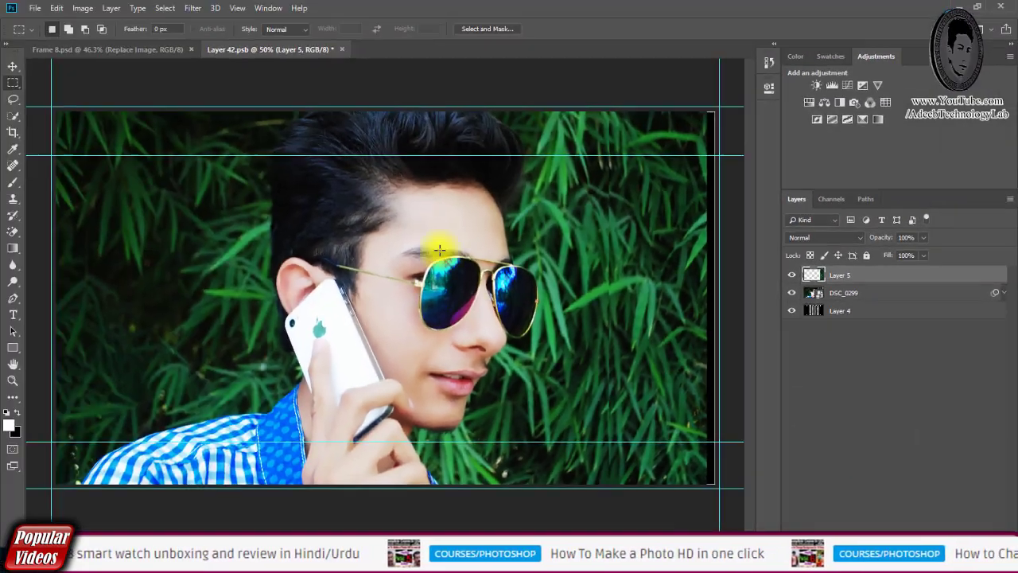
pyautogui.hotkey('ctrl', 'v')
pyautogui.click(13, 65)
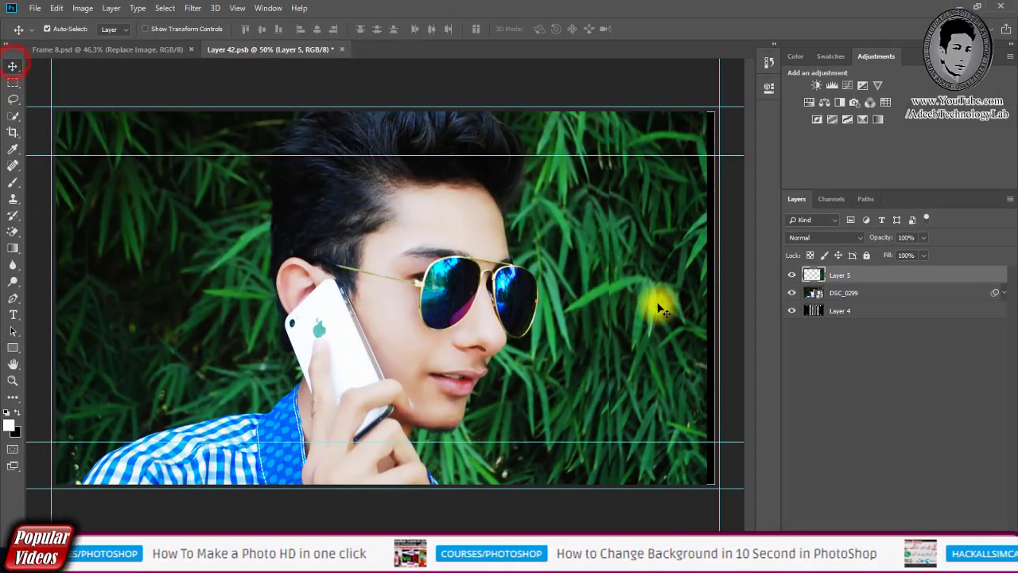
pyautogui.moveTo(659, 302); pyautogui.dragTo(649, 310)
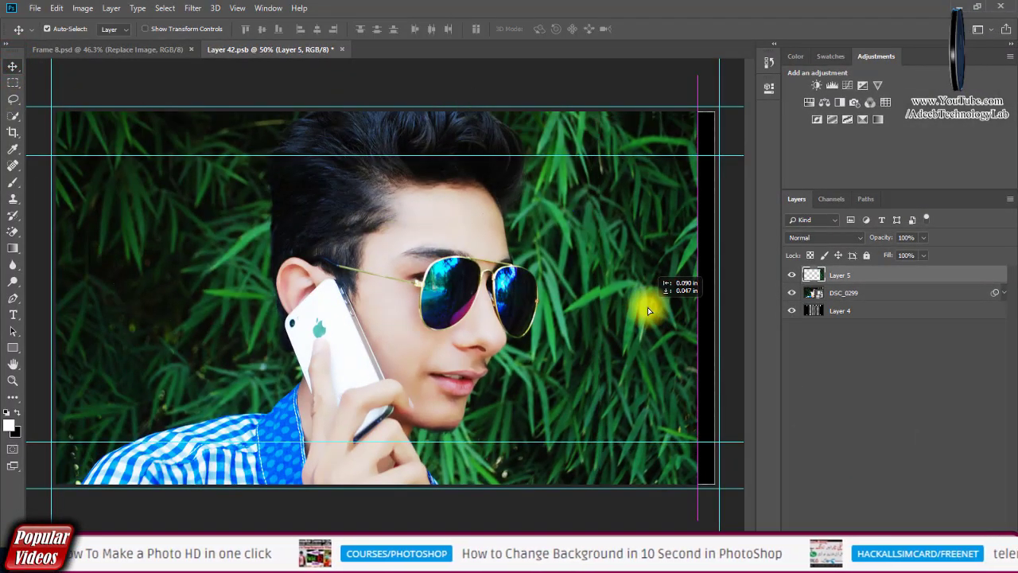
pyautogui.moveTo(644, 350); pyautogui.dragTo(642, 340)
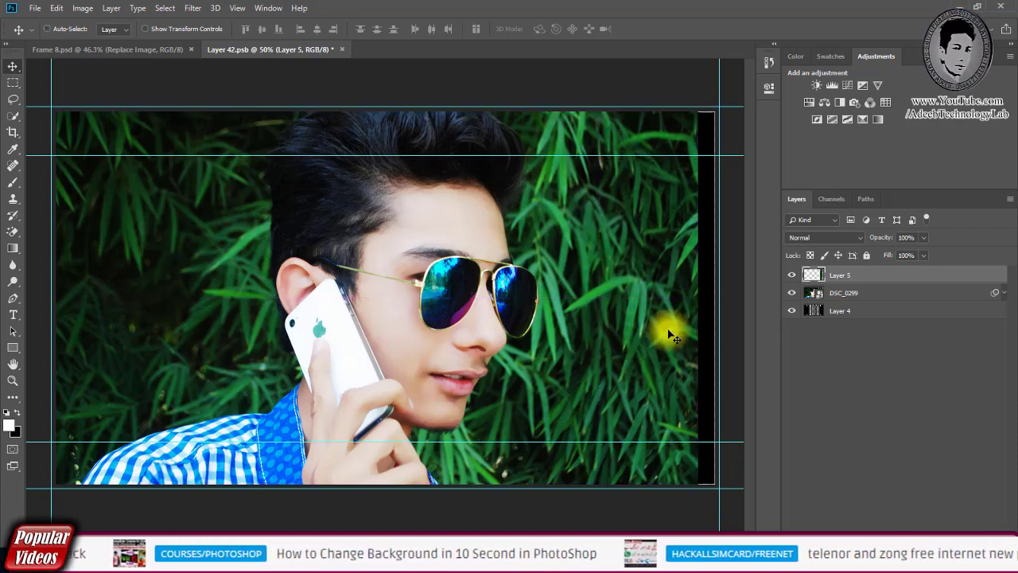
pyautogui.hotkey('ctrl', 't')
pyautogui.moveTo(697, 295); pyautogui.dragTo(711, 296)
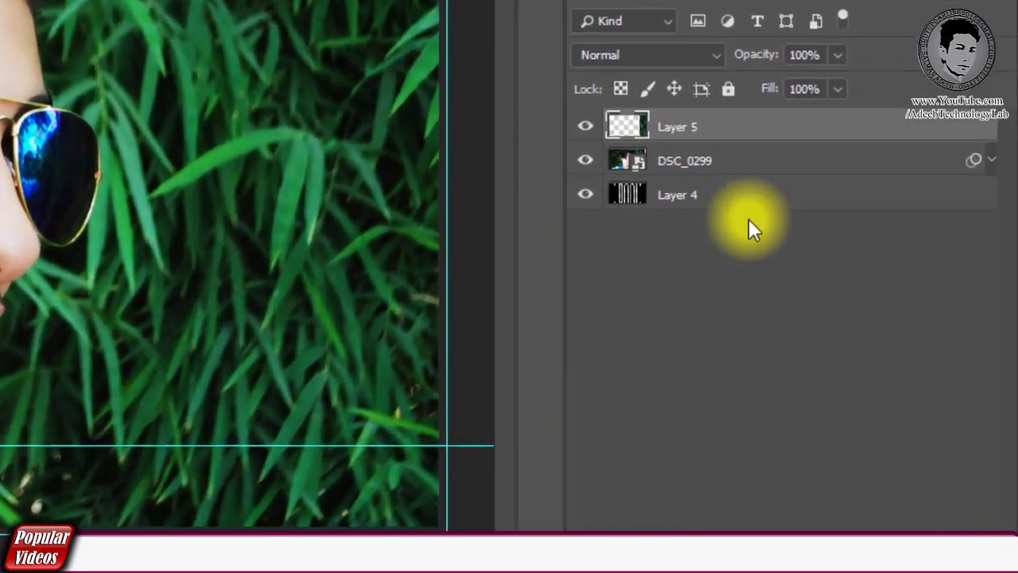
pyautogui.rightClick(756, 169)
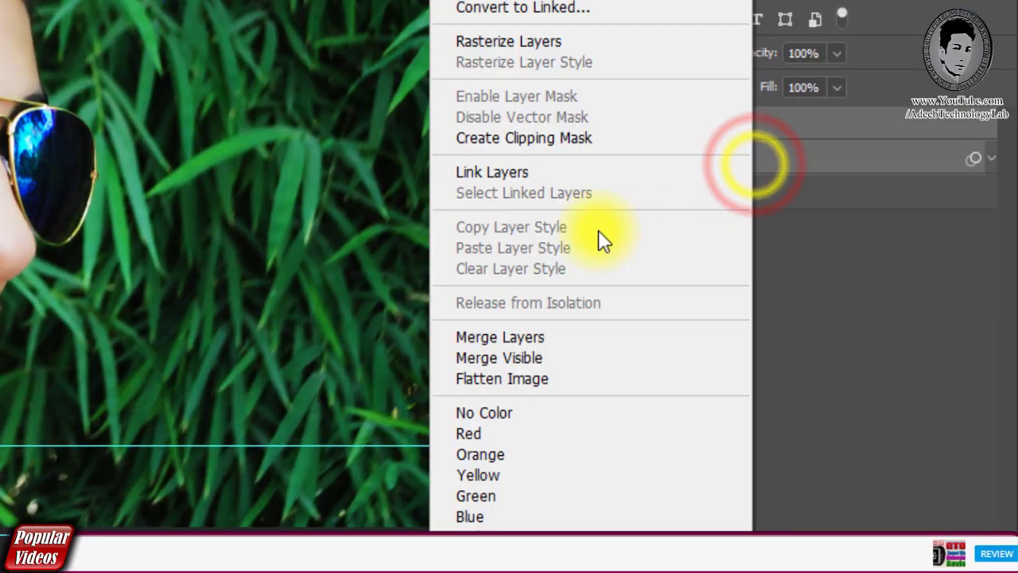
pyautogui.click(540, 344)
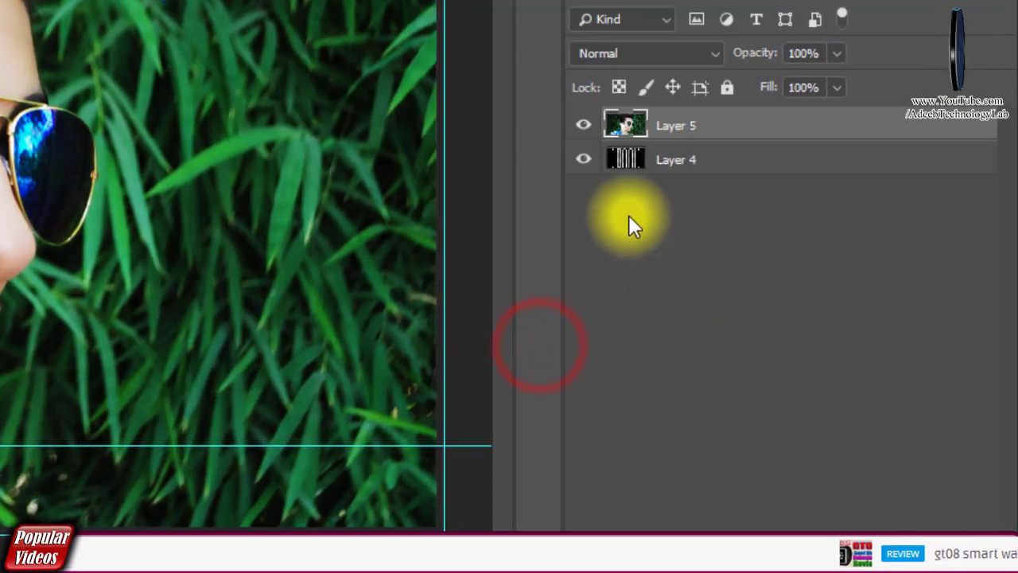
pyautogui.rightClick(780, 116)
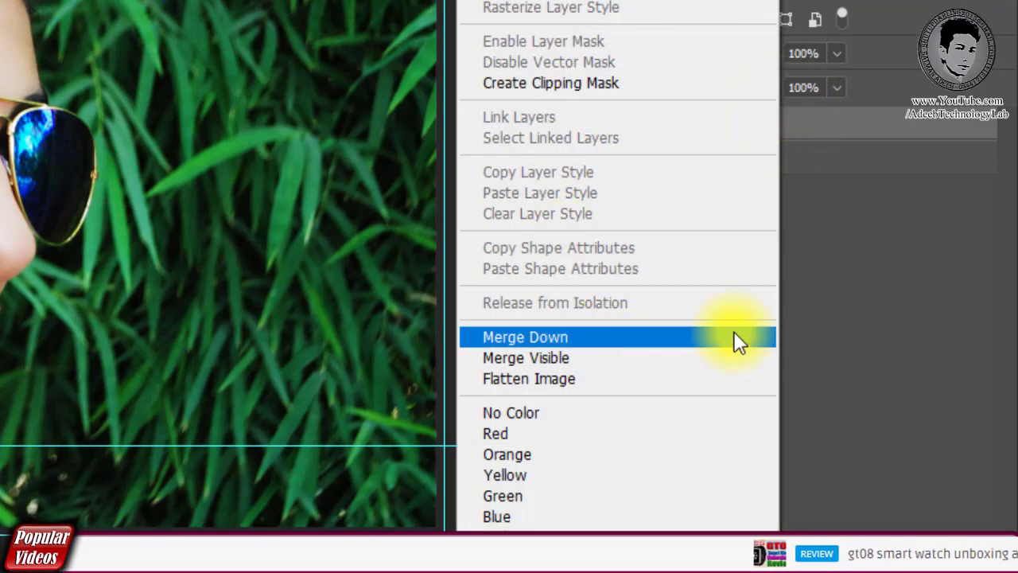
# Step: Clip Layer 5 back to the strips, then save and close Layer 42.psb
pyautogui.click(773, 305)
pyautogui.click(883, 310)
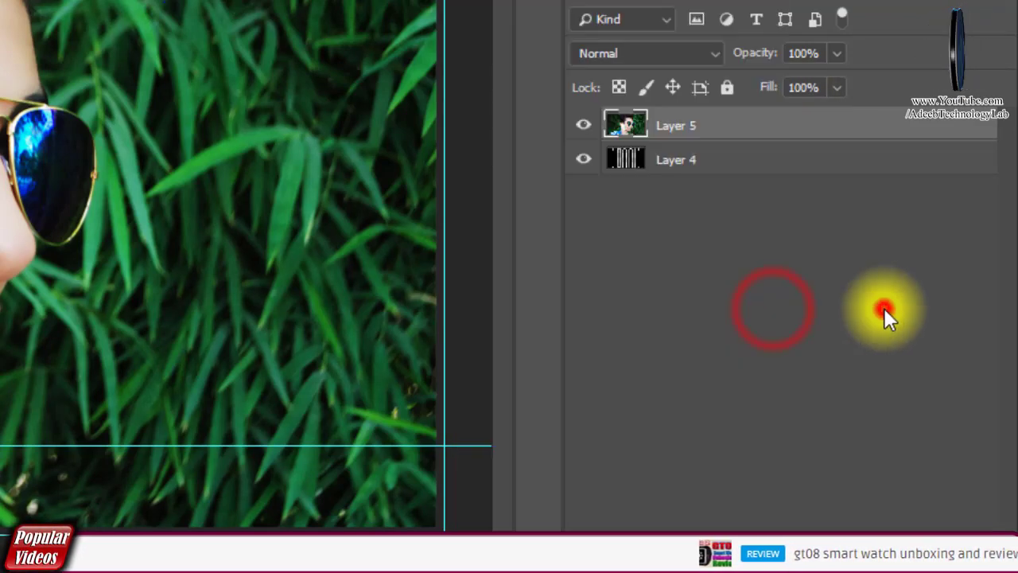
pyautogui.rightClick(746, 132)
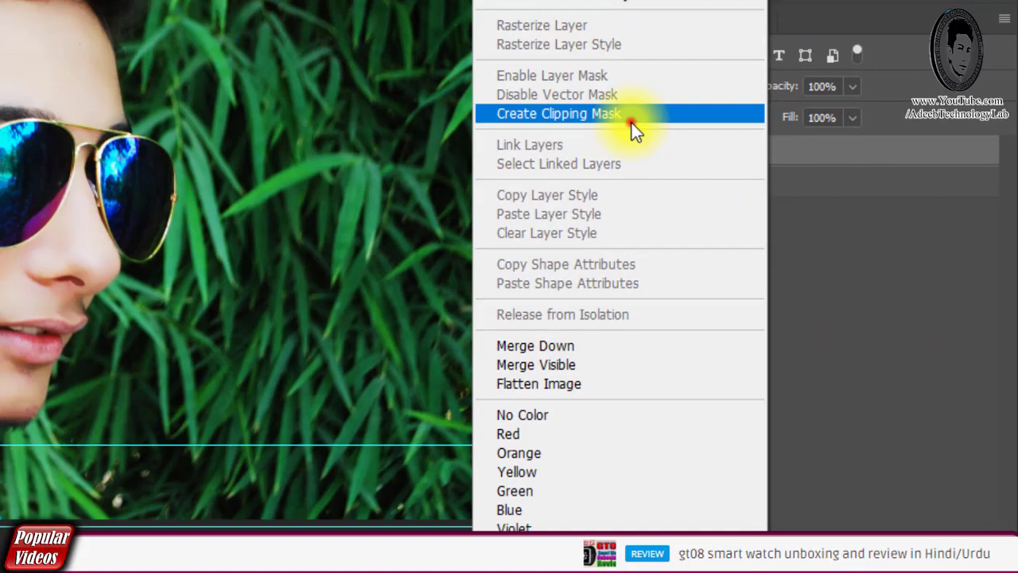
pyautogui.click(633, 125)
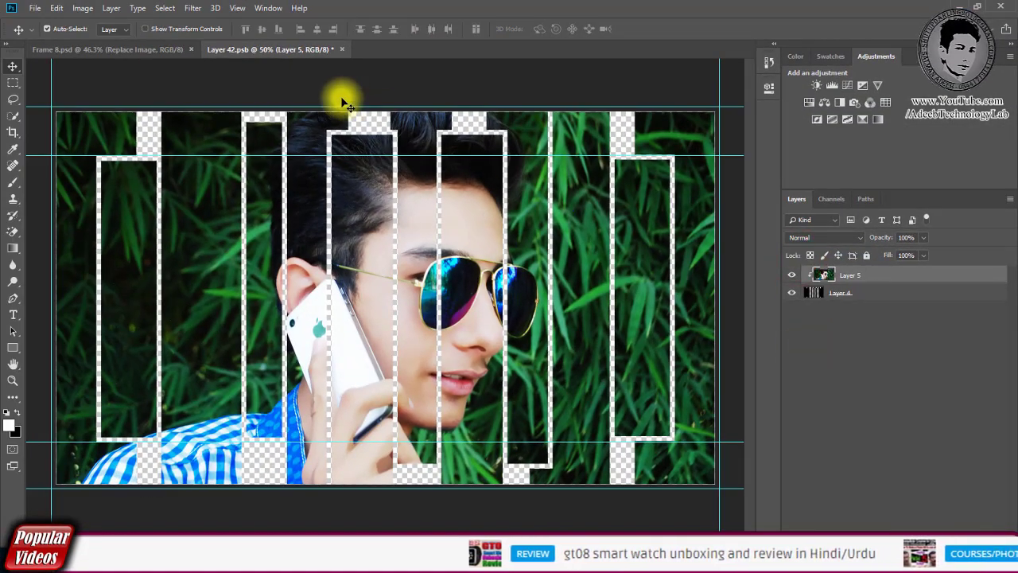
pyautogui.click(343, 50)
pyautogui.click(454, 212)
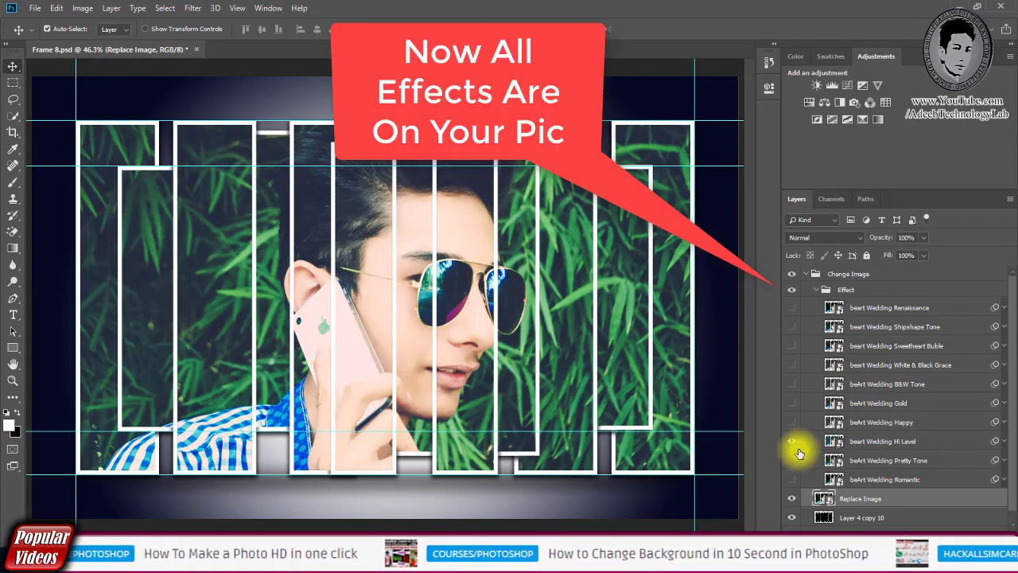
# Step: Preview the Hi Level, Romantic, Pretty Tone and other colour effects on the photo
pyautogui.click(794, 442)
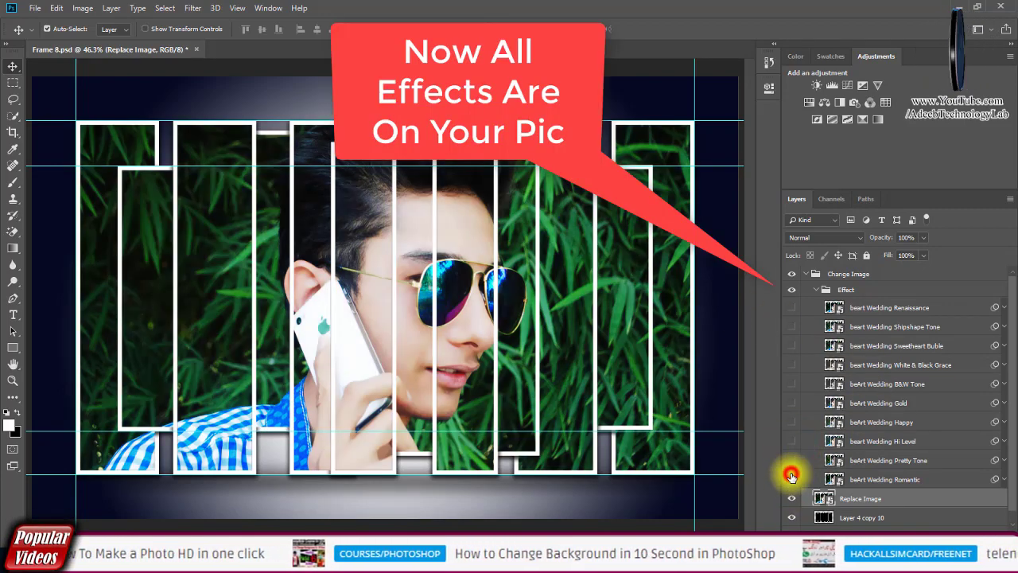
pyautogui.click(791, 478)
pyautogui.click(790, 473)
pyautogui.click(791, 460)
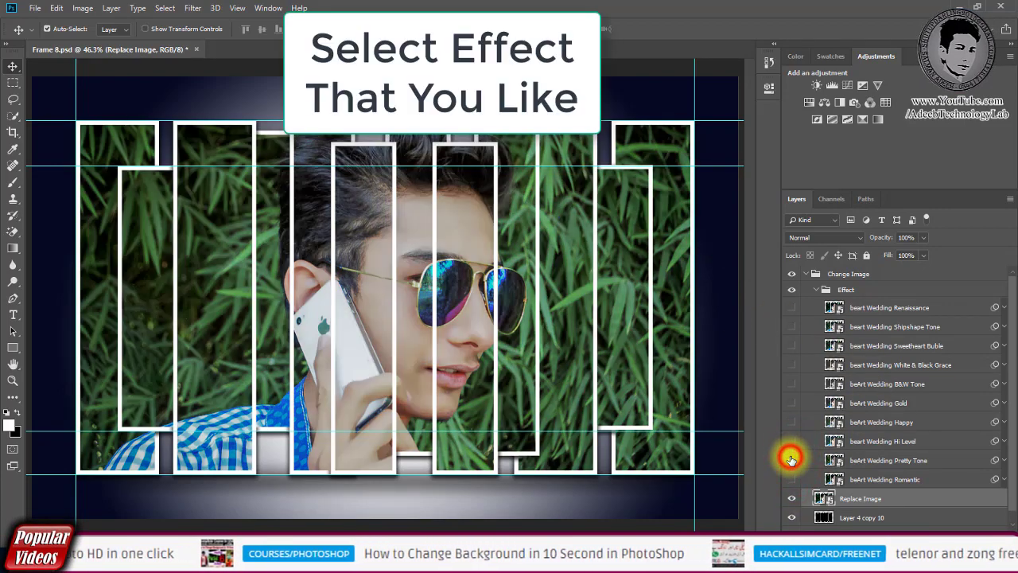
pyautogui.click(791, 450)
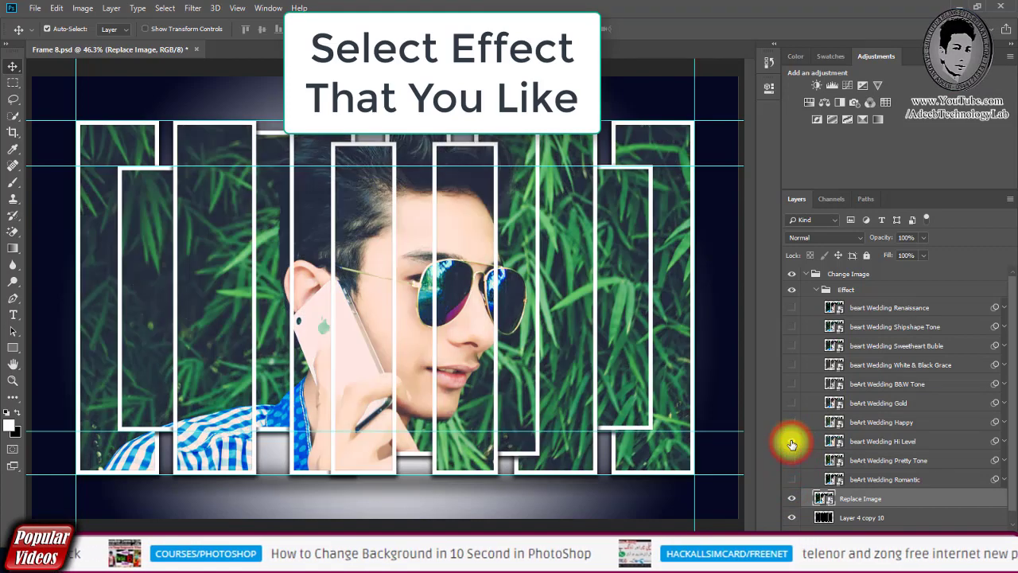
pyautogui.click(789, 430)
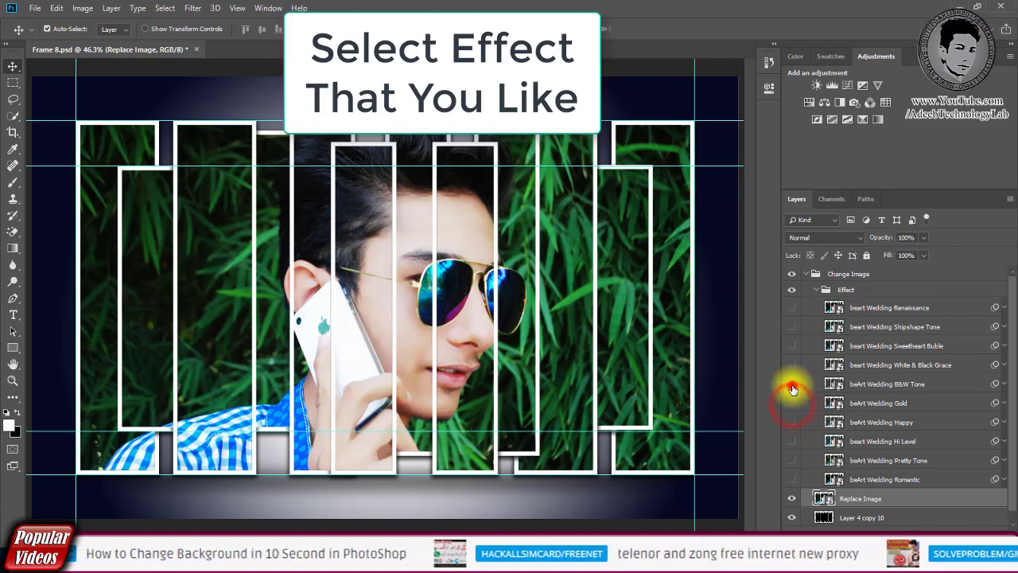
# Step: Toggle the B&W Tone, White & Black Grace and Sweetheart Buble effects on and off to compare
pyautogui.click(792, 385)
pyautogui.click(792, 384)
pyautogui.click(792, 364)
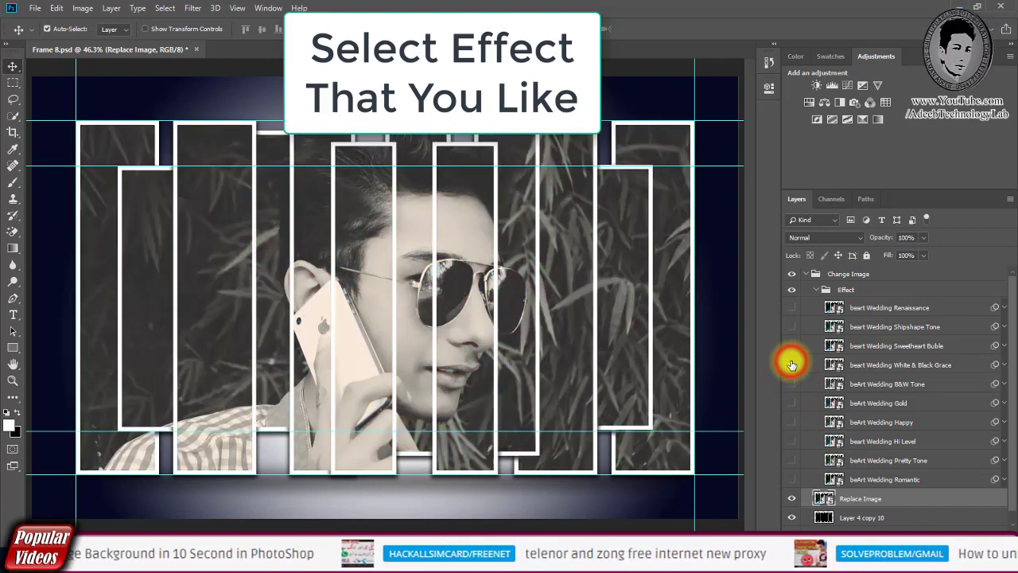
pyautogui.click(791, 358)
pyautogui.click(791, 346)
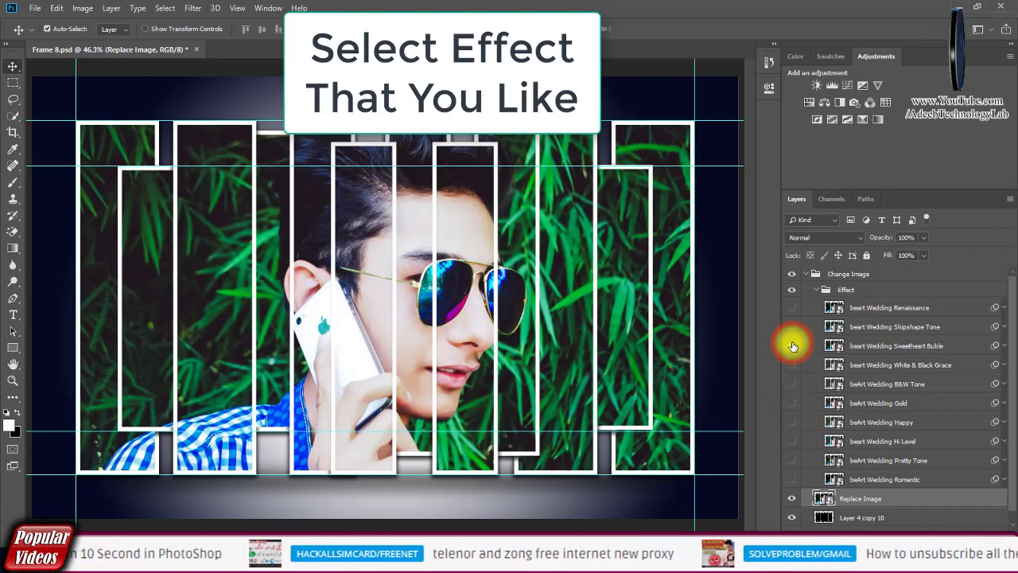
pyautogui.click(791, 345)
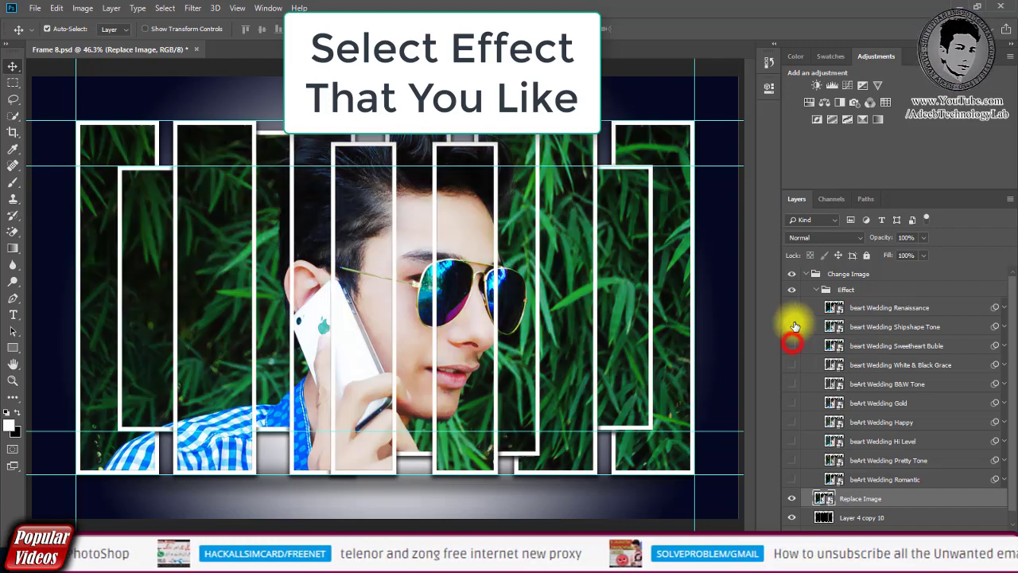
pyautogui.click(793, 324)
pyautogui.click(794, 307)
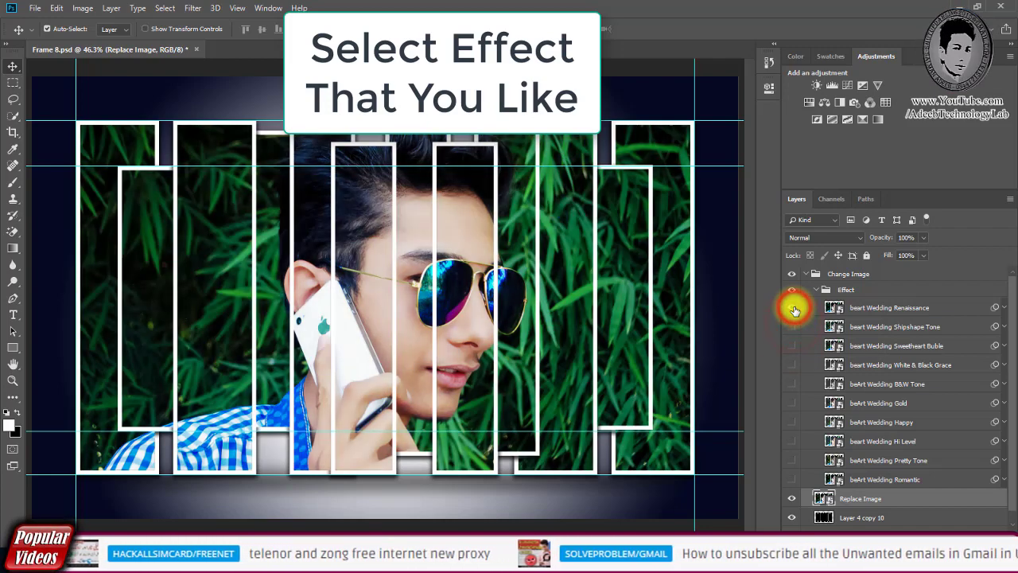
pyautogui.click(794, 309)
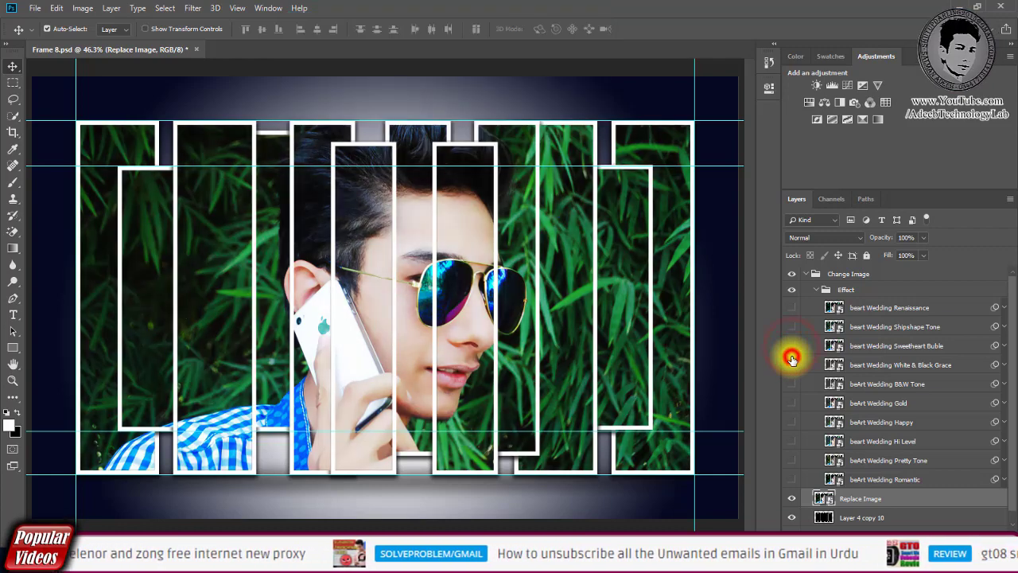
# Step: Leave the Sweetheart Buble effect on and lower its opacity to 30%
pyautogui.click(791, 359)
pyautogui.click(791, 345)
pyautogui.click(864, 348)
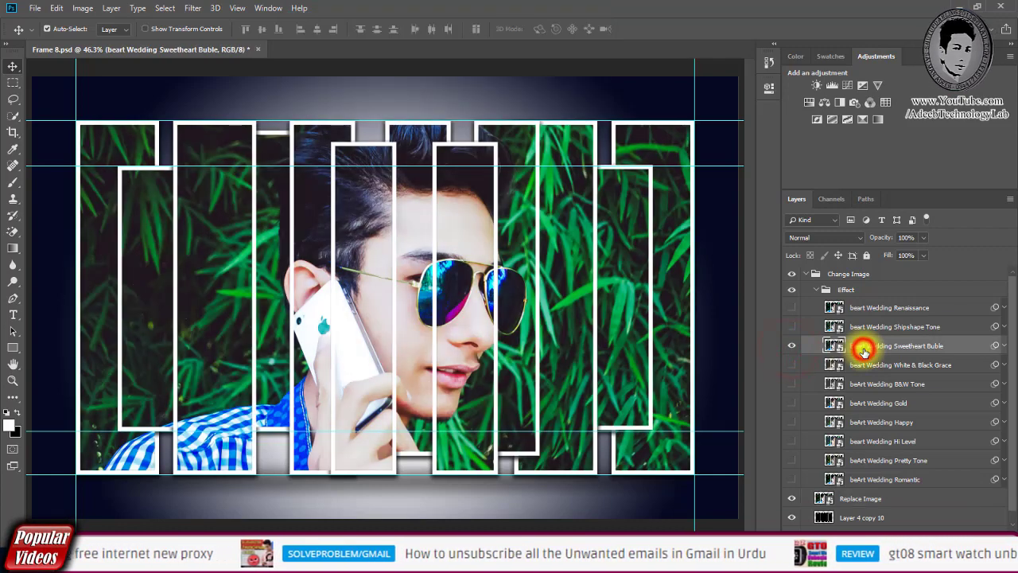
pyautogui.moveTo(885, 241); pyautogui.dragTo(869, 244)
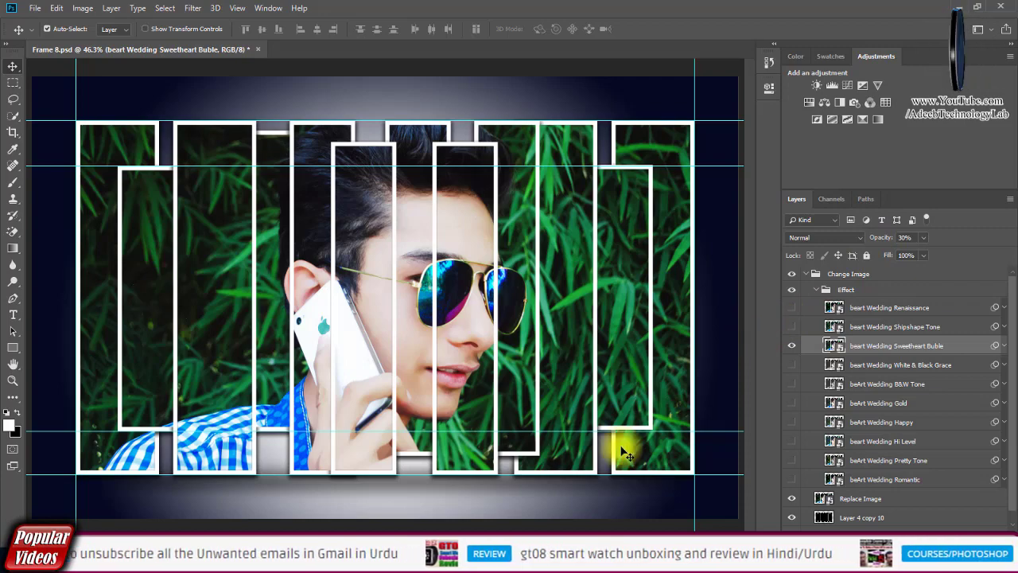
pyautogui.click(512, 507)
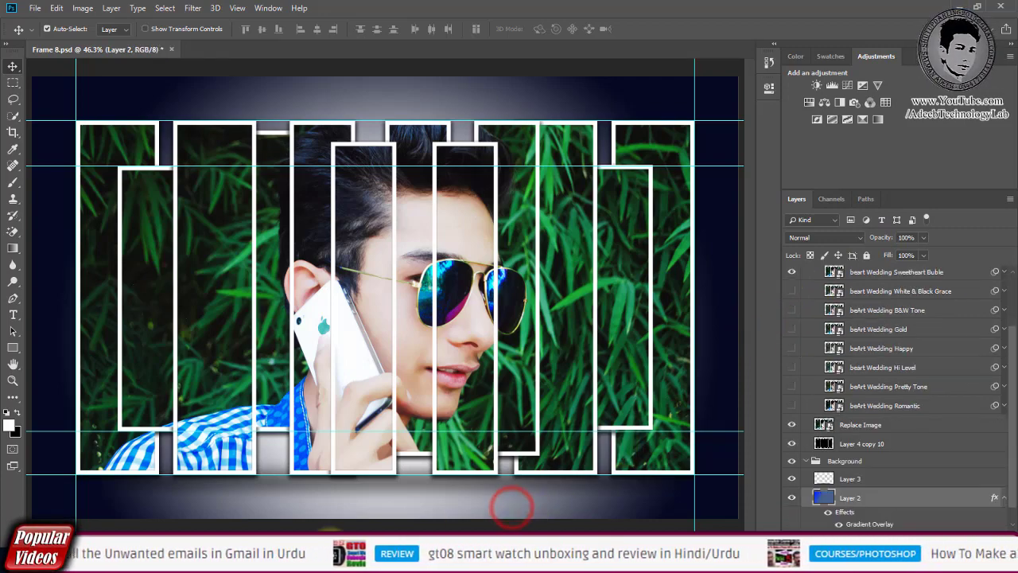
# Step: Drag the SA click3 logo from E: > Documents > studio folder into Frame 8.psd
pyautogui.click(292, 516)
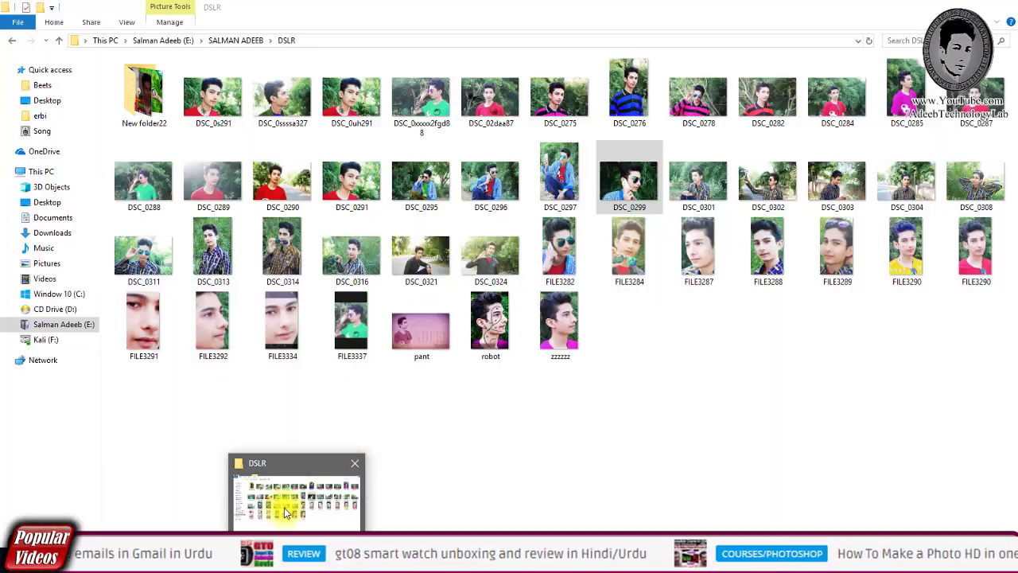
pyautogui.click(70, 329)
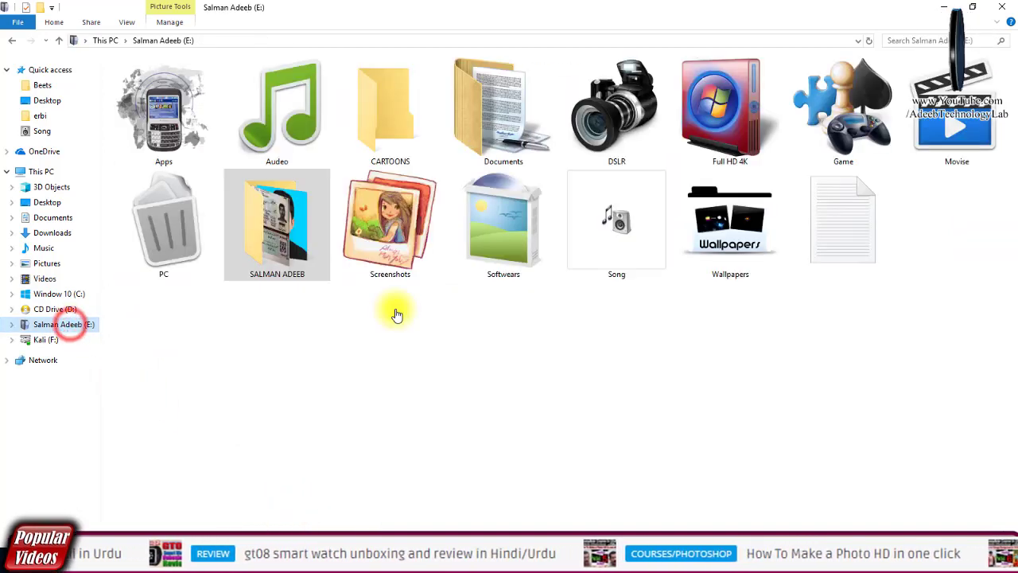
pyautogui.doubleClick(504, 119)
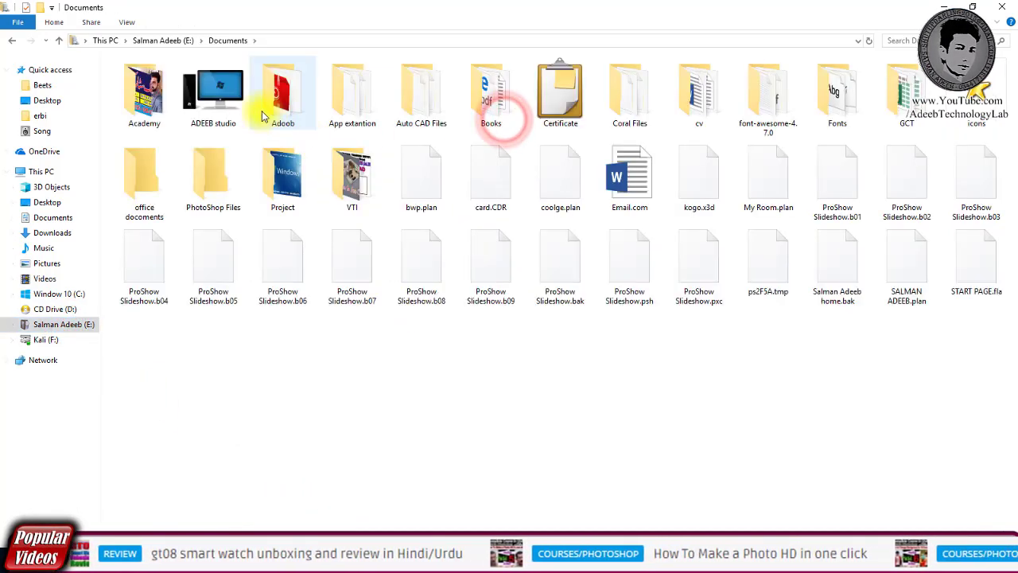
pyautogui.doubleClick(219, 96)
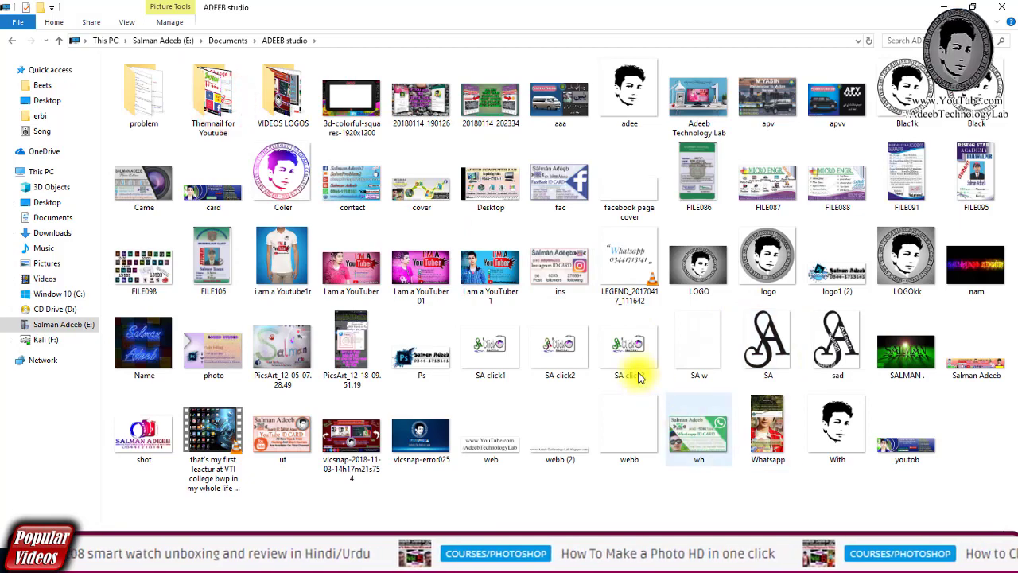
pyautogui.moveTo(628, 350); pyautogui.dragTo(422, 475)
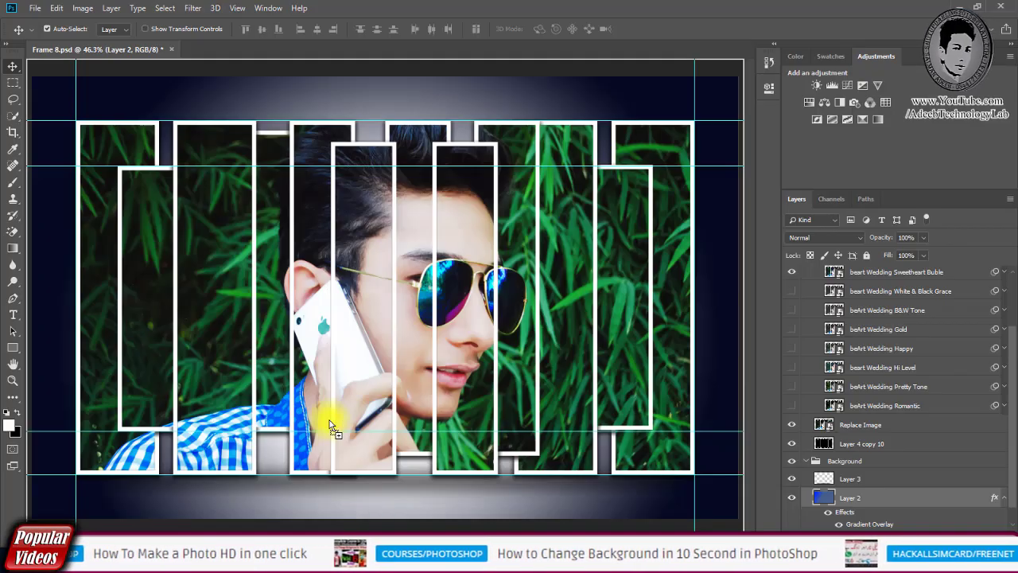
pyautogui.moveTo(421, 475)
pyautogui.mouseDown()
pyautogui.moveTo(284, 322)
pyautogui.moveTo(330, 327)
pyautogui.mouseUp()
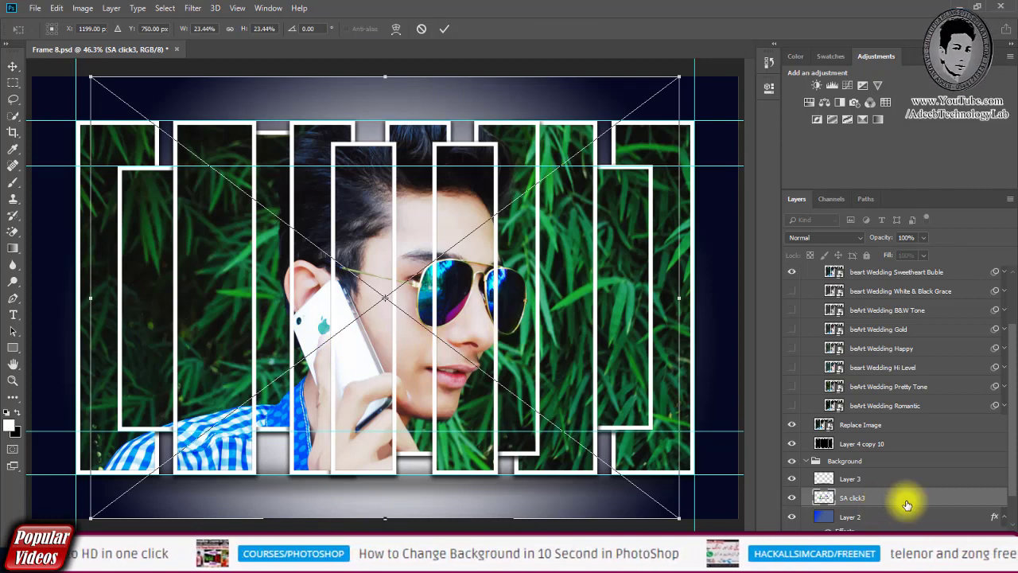
# Step: Place the SA click3 logo and move its layer above the Change Image group
pyautogui.click(906, 497)
pyautogui.press('Return')
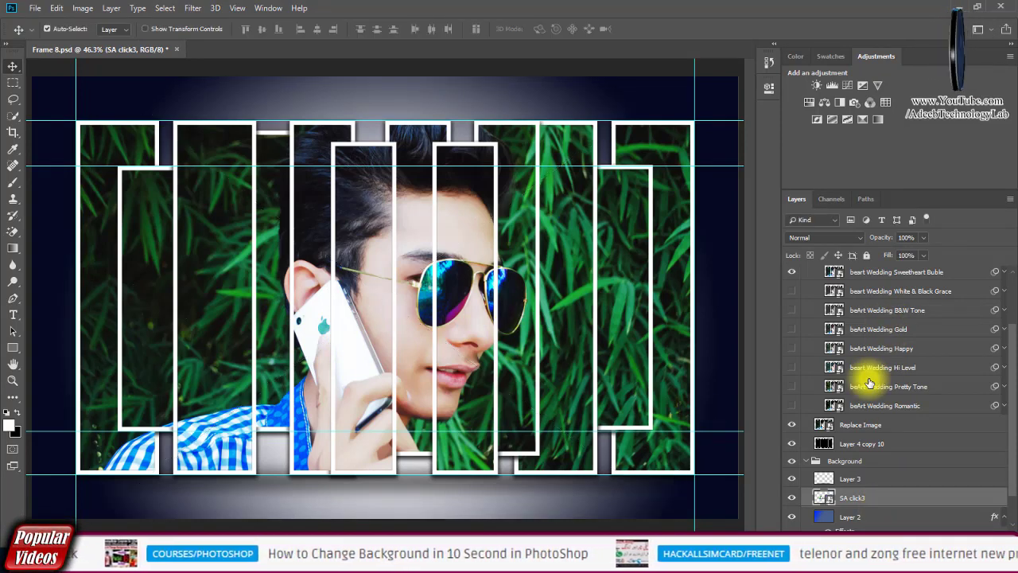
pyautogui.moveTo(892, 480); pyautogui.dragTo(894, 232)
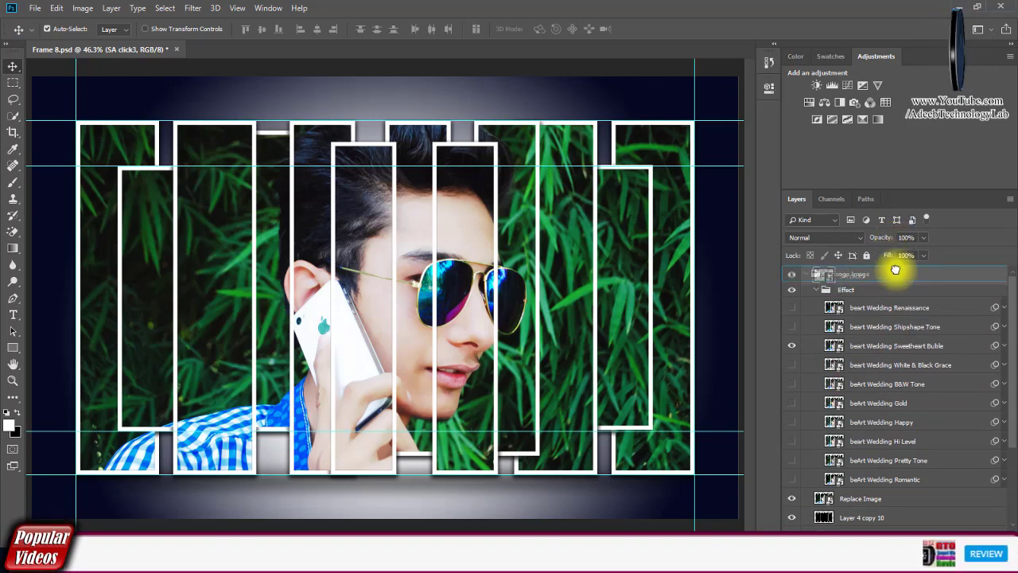
pyautogui.moveTo(895, 270); pyautogui.dragTo(896, 274)
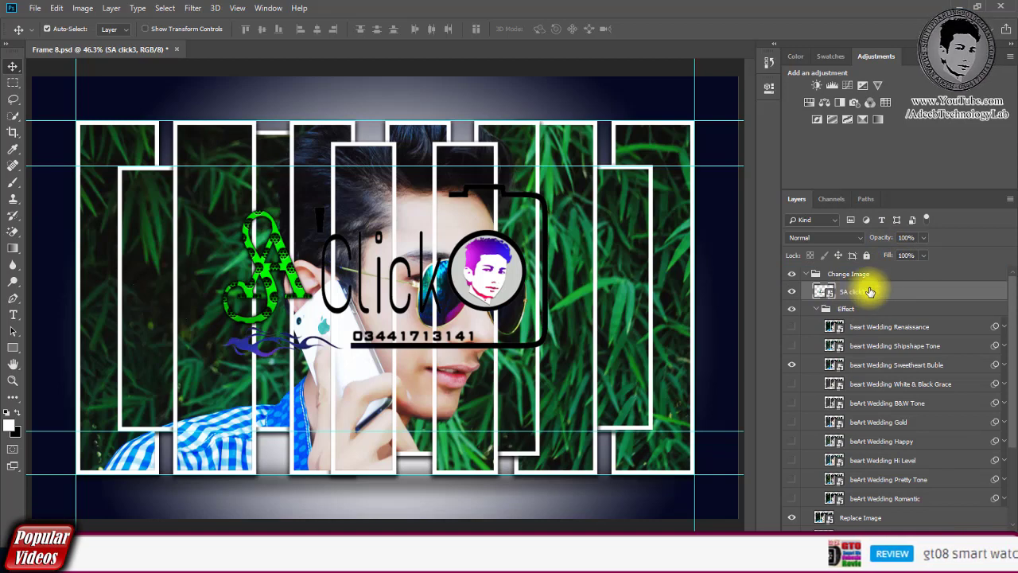
pyautogui.moveTo(883, 272); pyautogui.dragTo(798, 275)
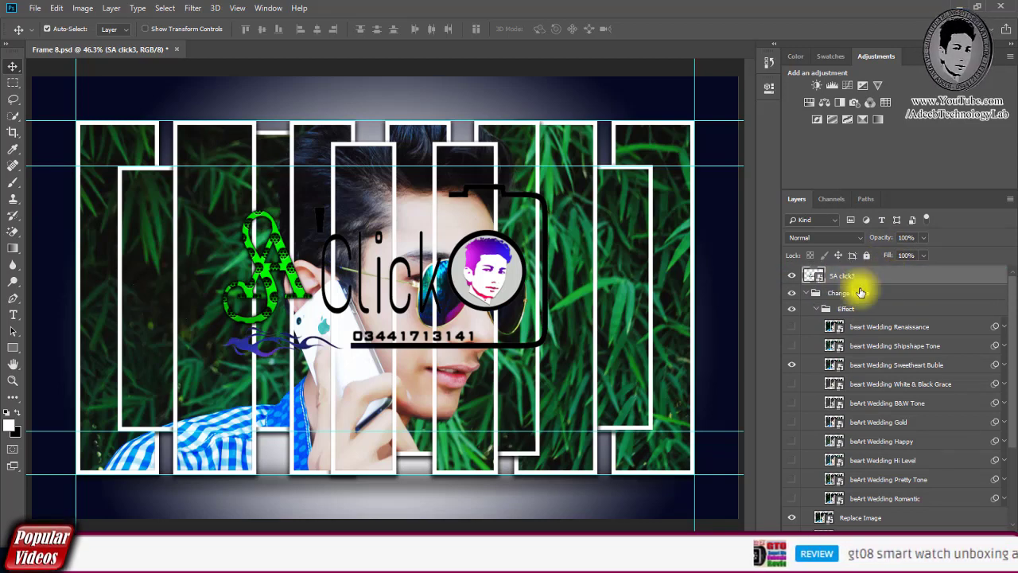
pyautogui.click(792, 274)
pyautogui.click(791, 275)
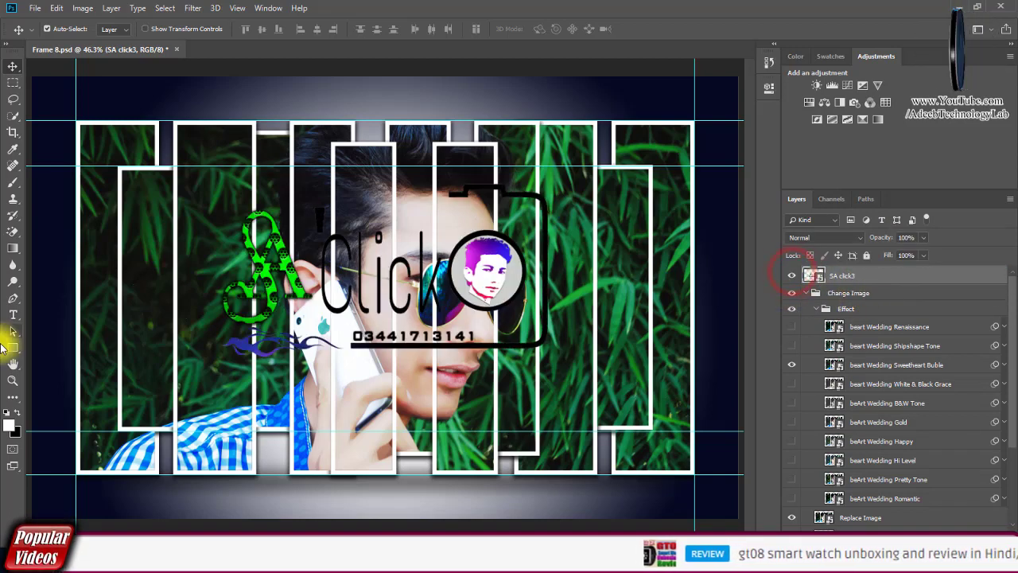
# Step: Rasterize the SA click3 logo layer by accepting the Paint Bucket rasterize prompt
pyautogui.click(12, 232)
pyautogui.click(291, 283)
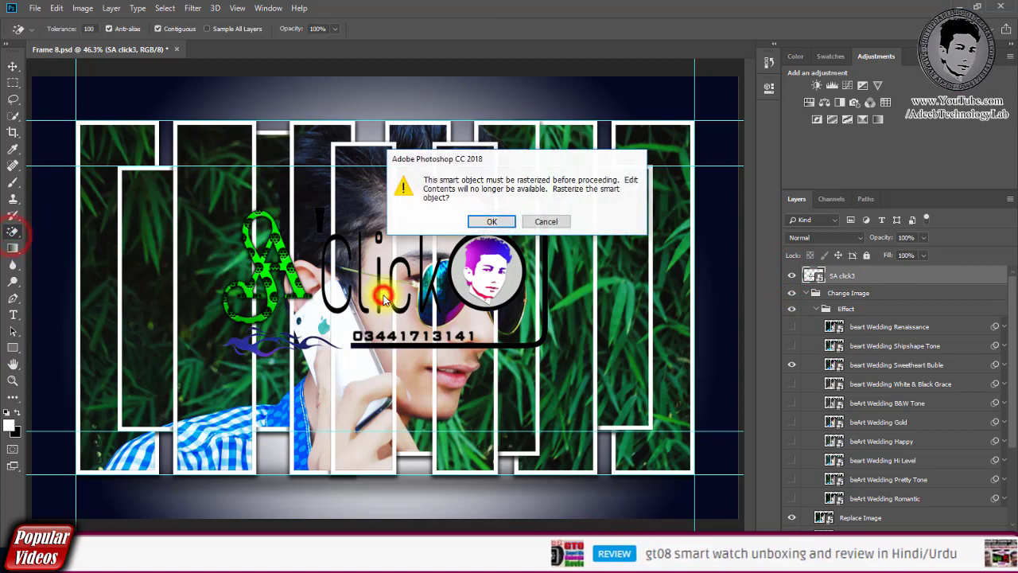
pyautogui.click(492, 222)
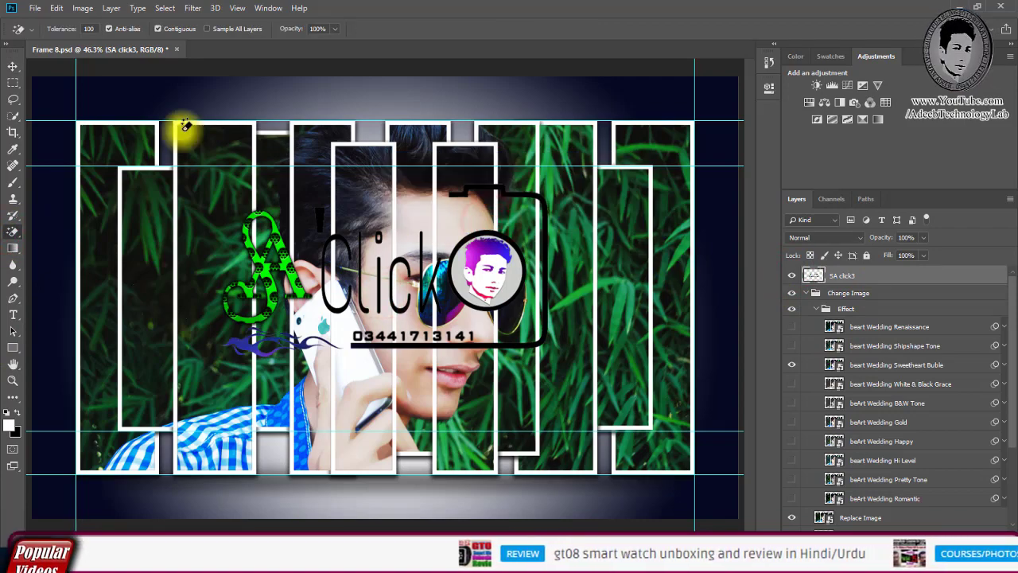
pyautogui.click(12, 67)
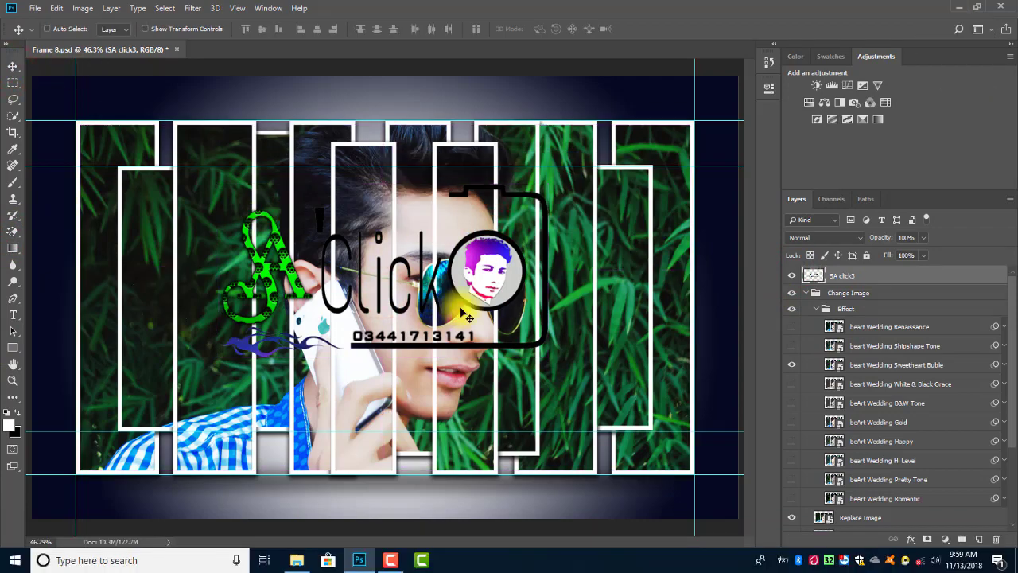
pyautogui.hotkey('ctrl', 't')
# Step: Move the SA click3 logo to the top-left corner, scale it to about 24%, and commit
pyautogui.moveTo(503, 284)
pyautogui.mouseDown()
pyautogui.moveTo(392, 253)
pyautogui.moveTo(320, 185)
pyautogui.mouseUp()
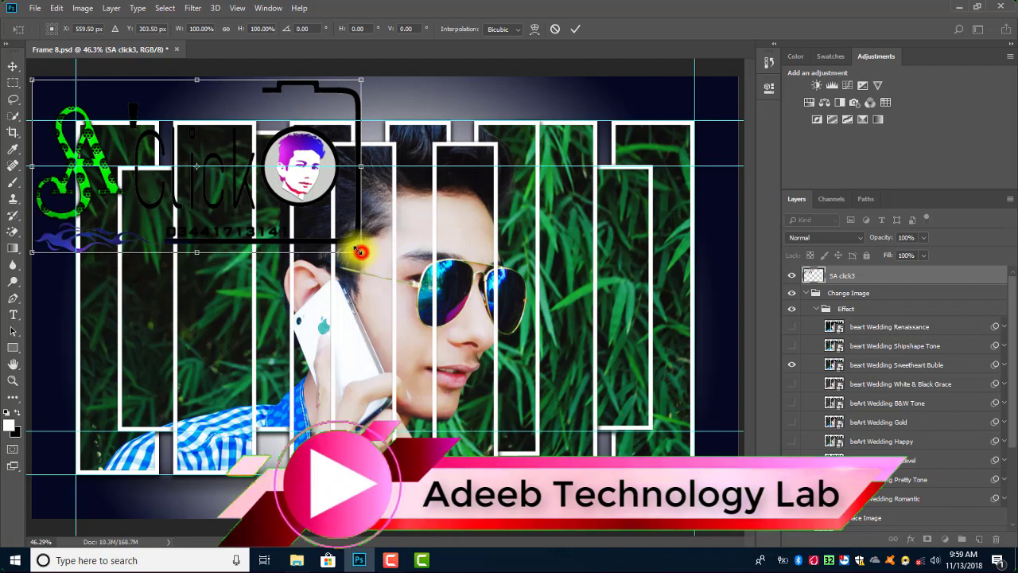
pyautogui.moveTo(359, 251); pyautogui.dragTo(98, 142)
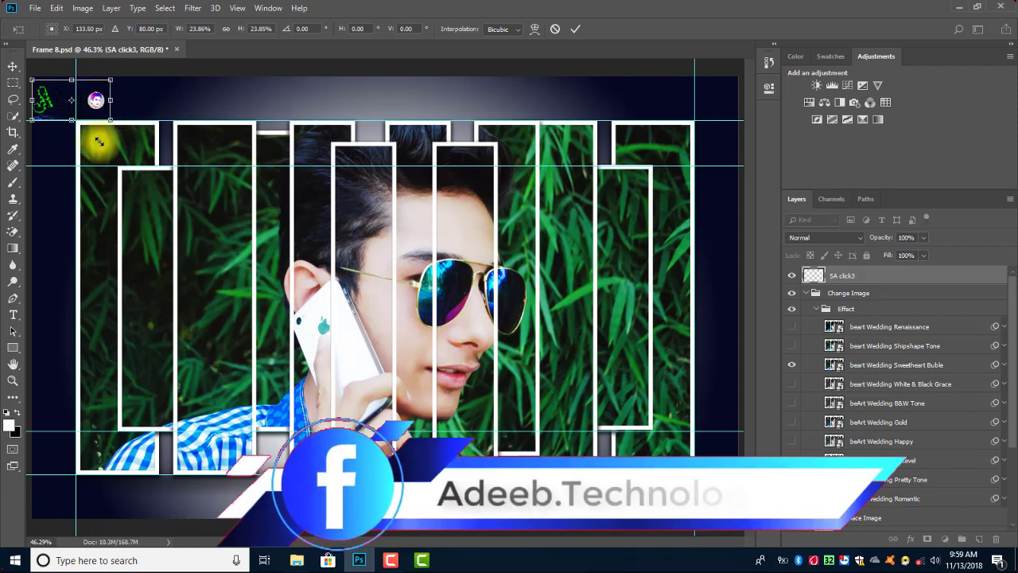
pyautogui.press('Return')
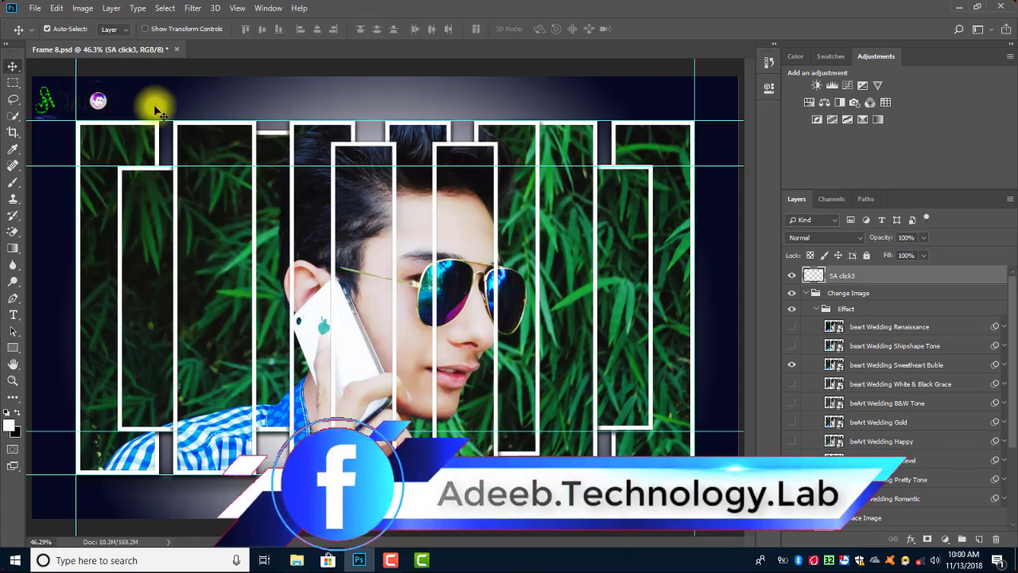
# Step: Add a white drop shadow to SA click3 at 69% opacity, 50% spread and 46 px size
pyautogui.doubleClick(899, 277)
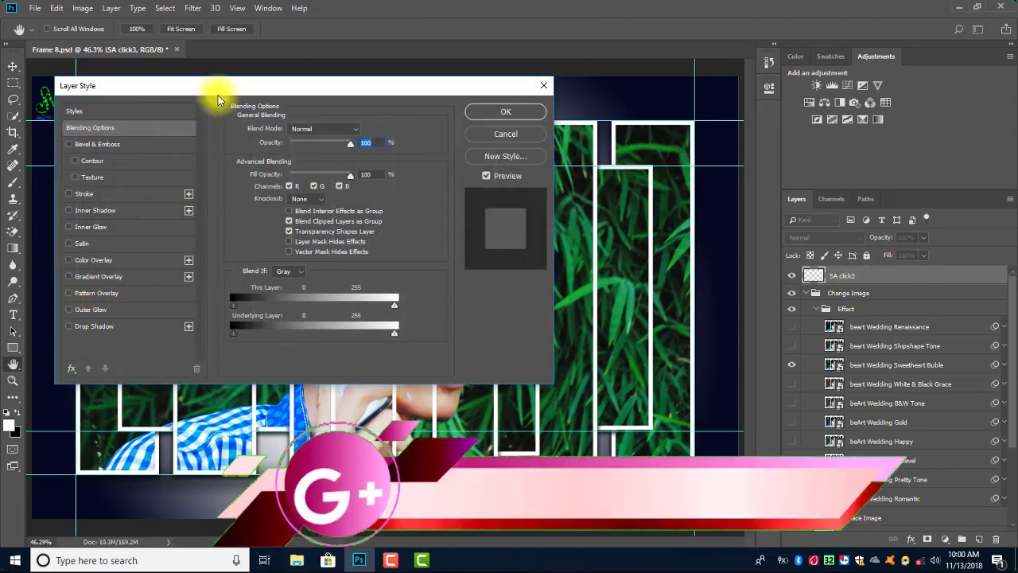
pyautogui.moveTo(218, 90); pyautogui.dragTo(305, 96)
pyautogui.click(174, 334)
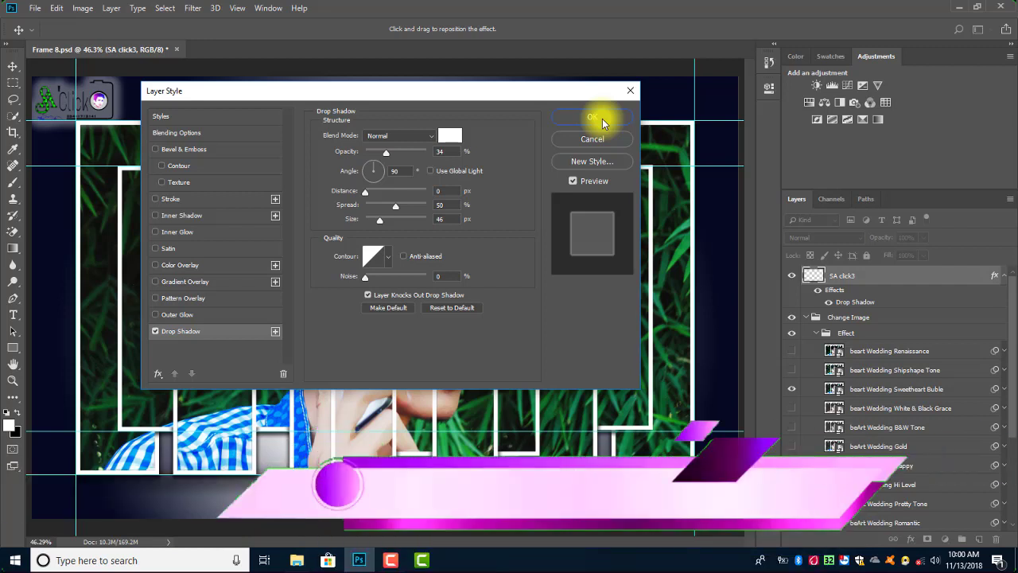
pyautogui.click(218, 334)
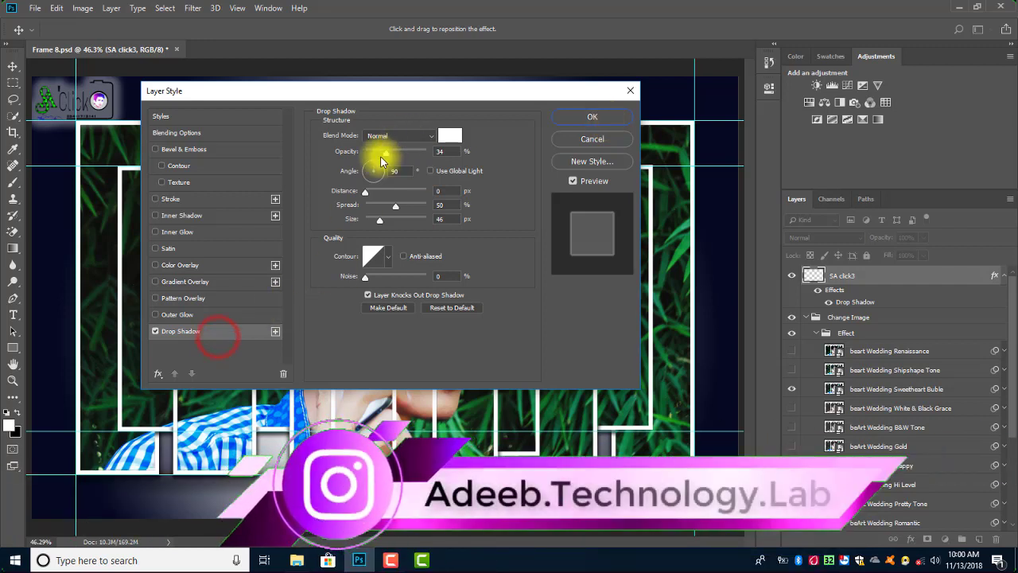
pyautogui.moveTo(384, 153)
pyautogui.mouseDown()
pyautogui.moveTo(445, 155)
pyautogui.moveTo(408, 156)
pyautogui.mouseUp()
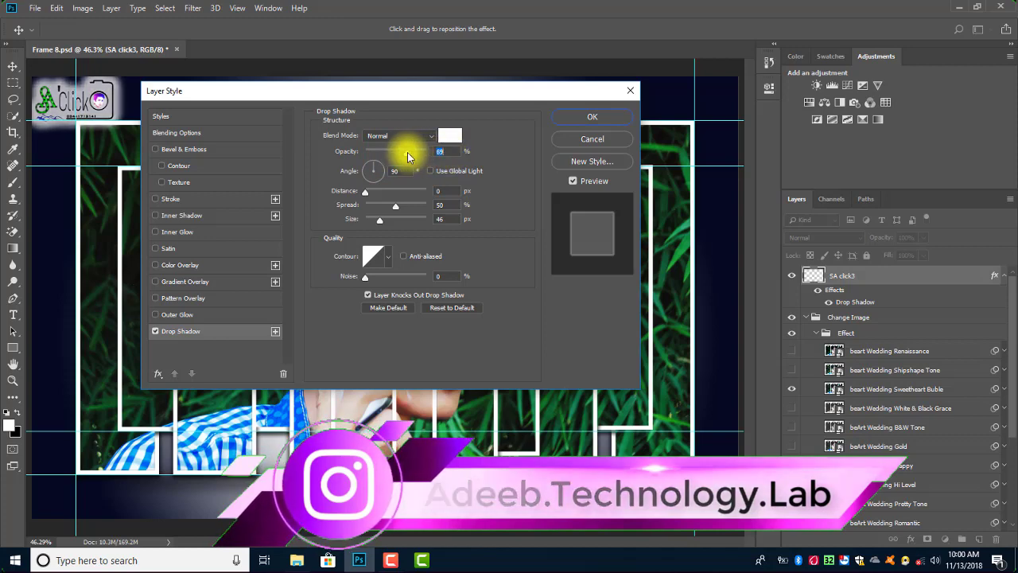
pyautogui.click(580, 117)
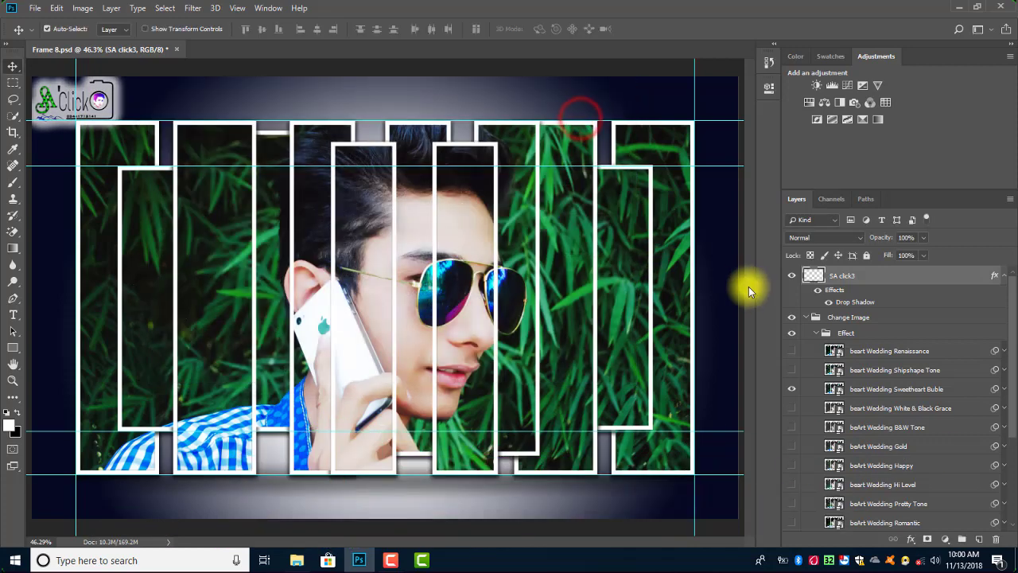
pyautogui.click(750, 288)
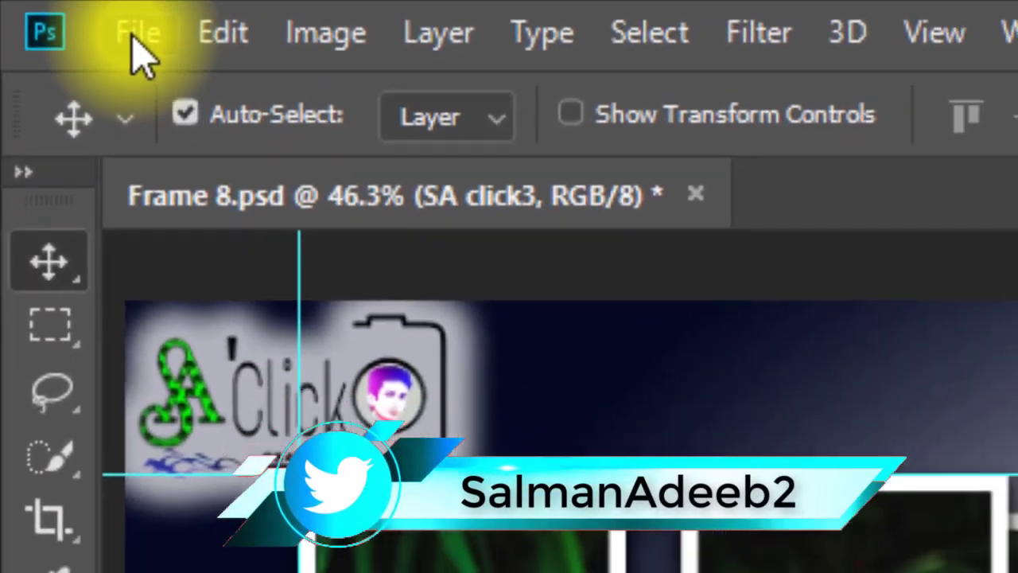
# Step: Save the design to the Desktop as Frame 8 in JPEG format at quality 12
pyautogui.click(34, 10)
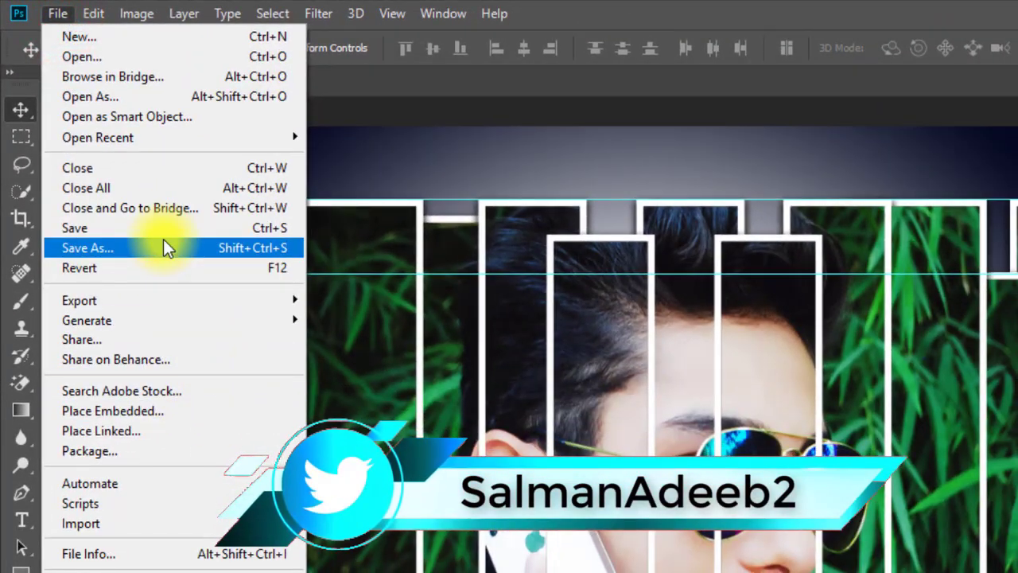
pyautogui.click(163, 241)
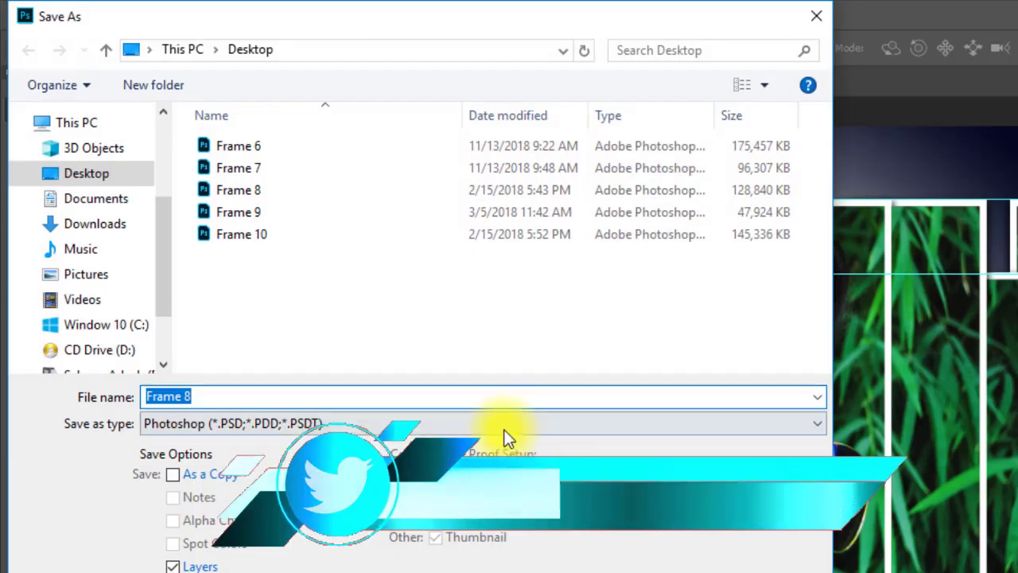
pyautogui.click(504, 428)
pyautogui.click(406, 570)
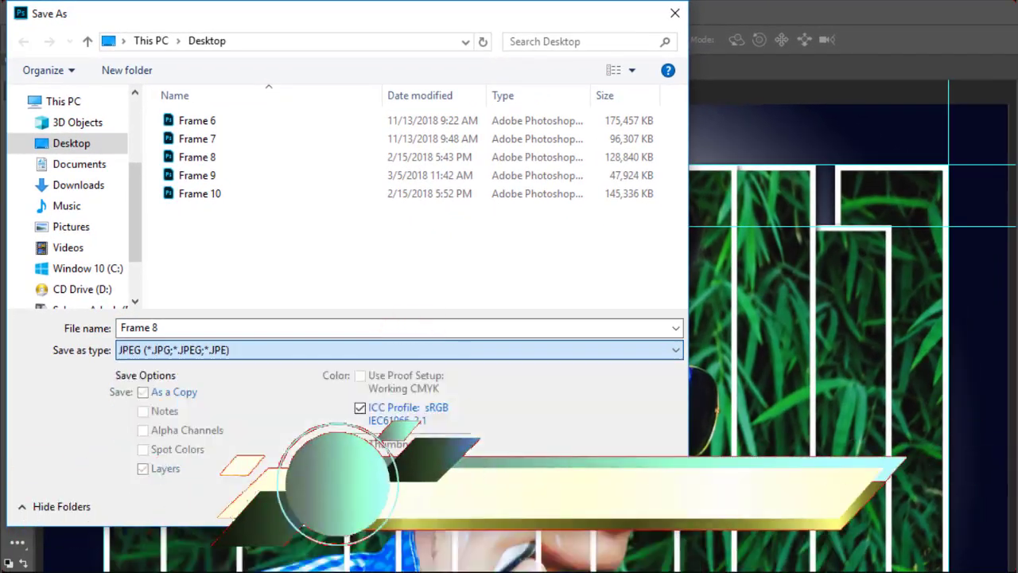
pyautogui.click(140, 328)
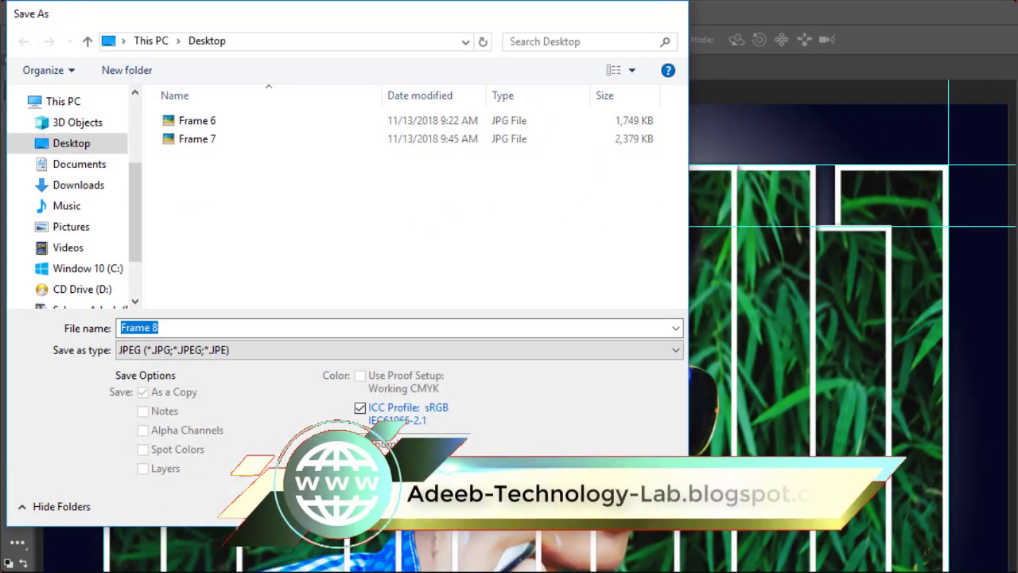
pyautogui.press('Return')
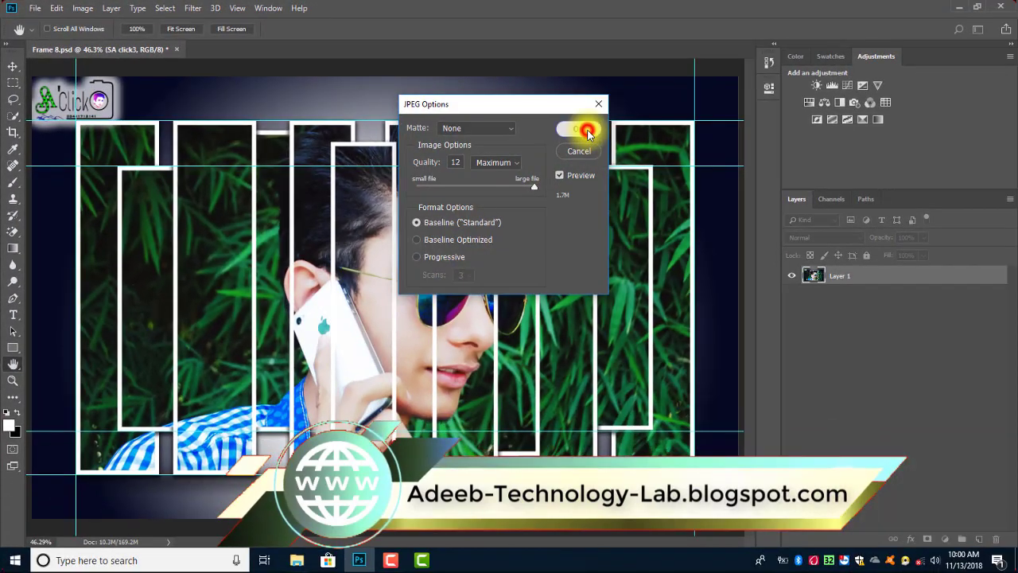
pyautogui.click(587, 131)
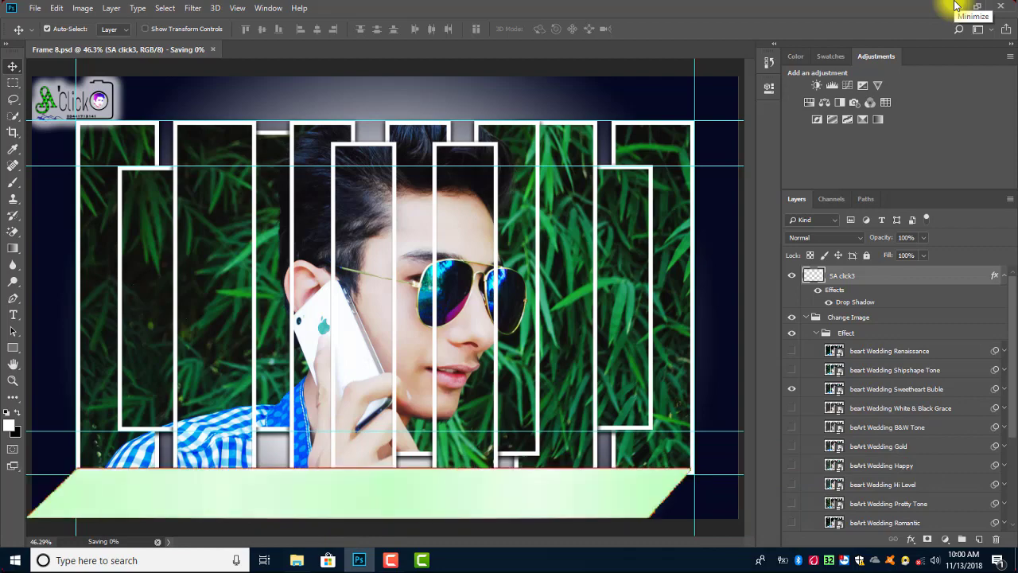
# Step: Clear Photoshop and Explorer off the screen and select the saved Frame 8 image on the desktop
pyautogui.click(957, 6)
pyautogui.click(1001, 7)
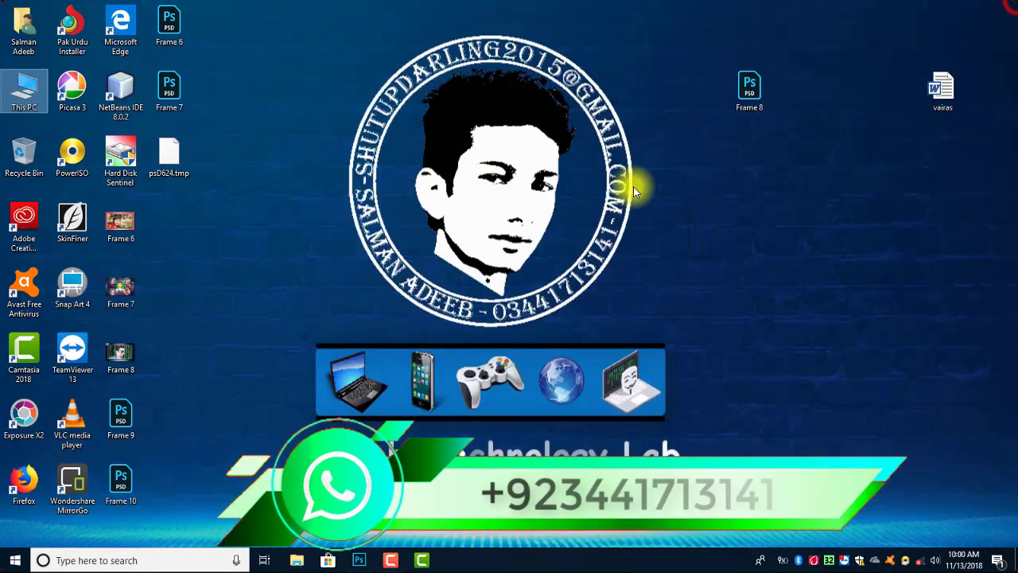
pyautogui.click(132, 352)
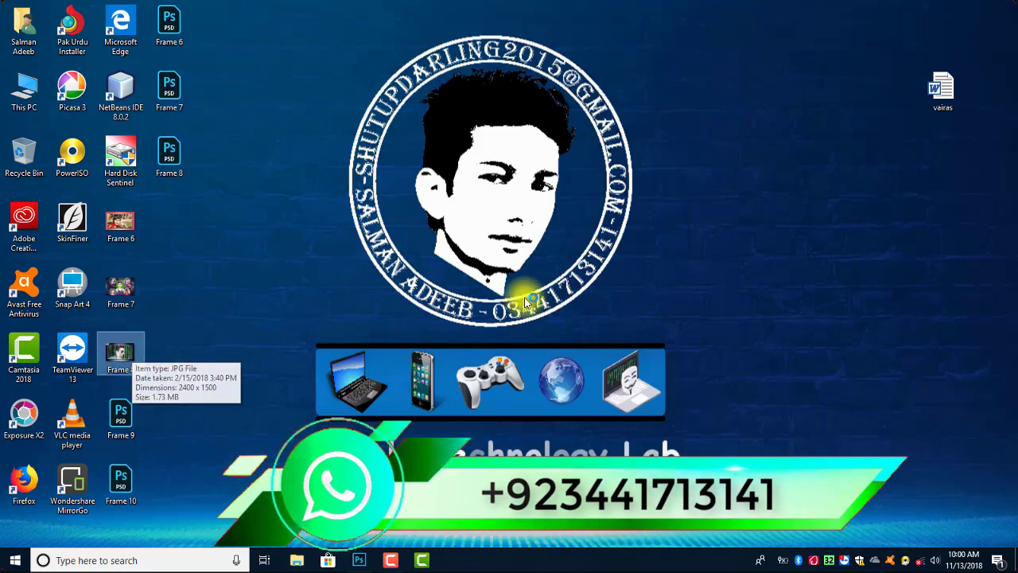